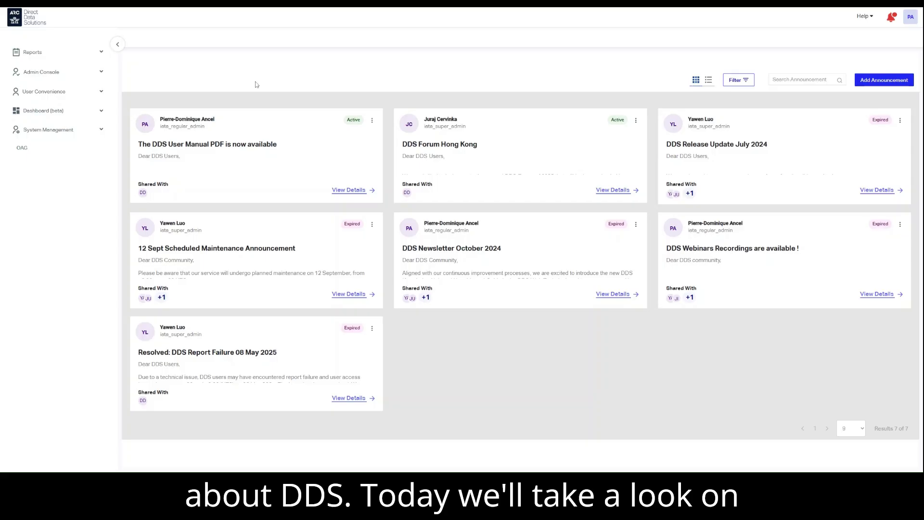
Open the Agency Groups list in the User Convenience Grouping section, with the page enlarged and the side navigation collapsed
{"action": "key", "text": "ctrl+plus"}
{"action": "key", "text": "ctrl+plus"}
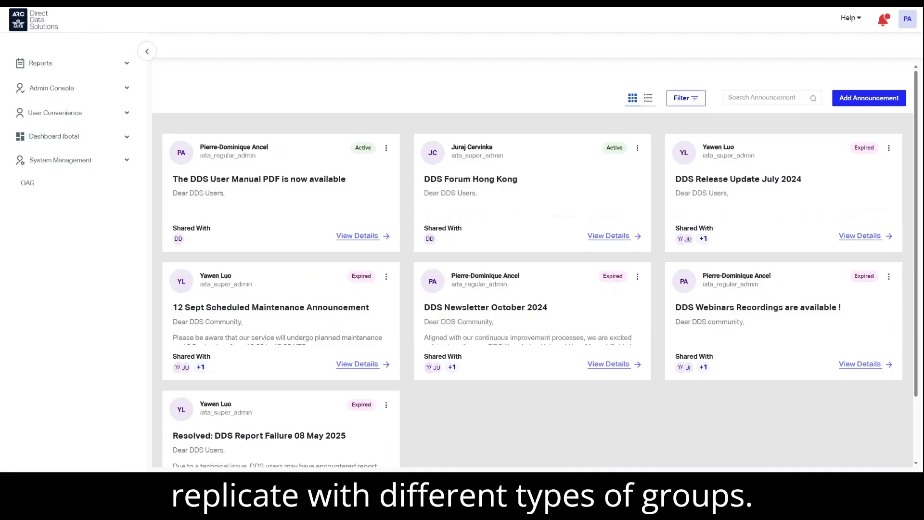
{"action": "left_click", "coordinate": [111, 121]}
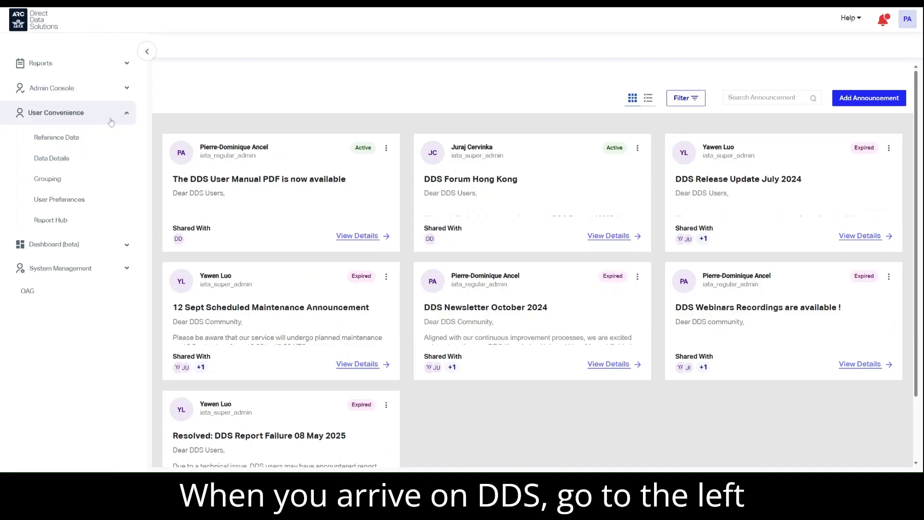
{"action": "left_click", "coordinate": [46, 179]}
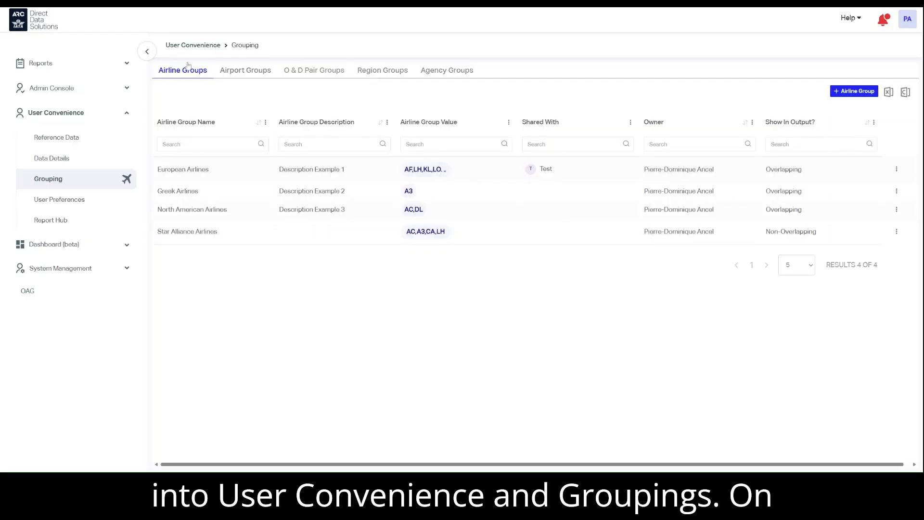
{"action": "left_click", "coordinate": [147, 52]}
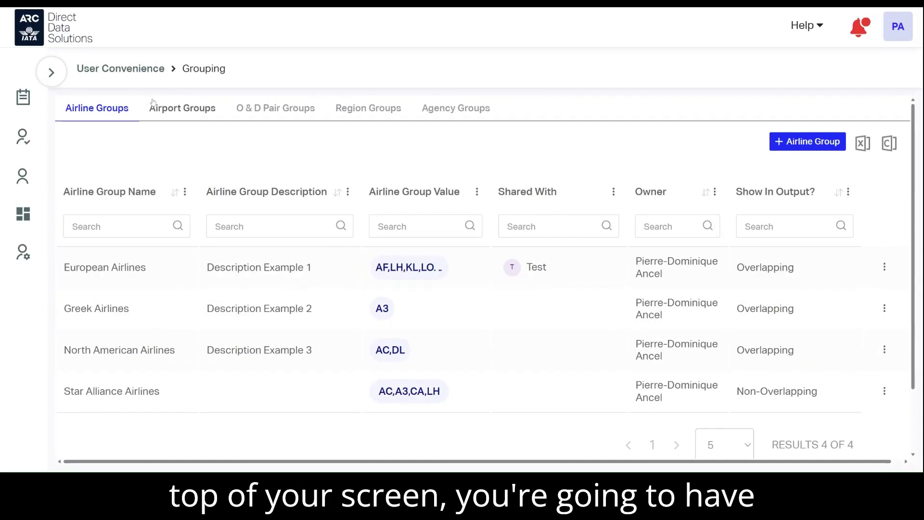
{"action": "left_click_drag", "start_coordinate": [491, 109], "coordinate": [60, 115]}
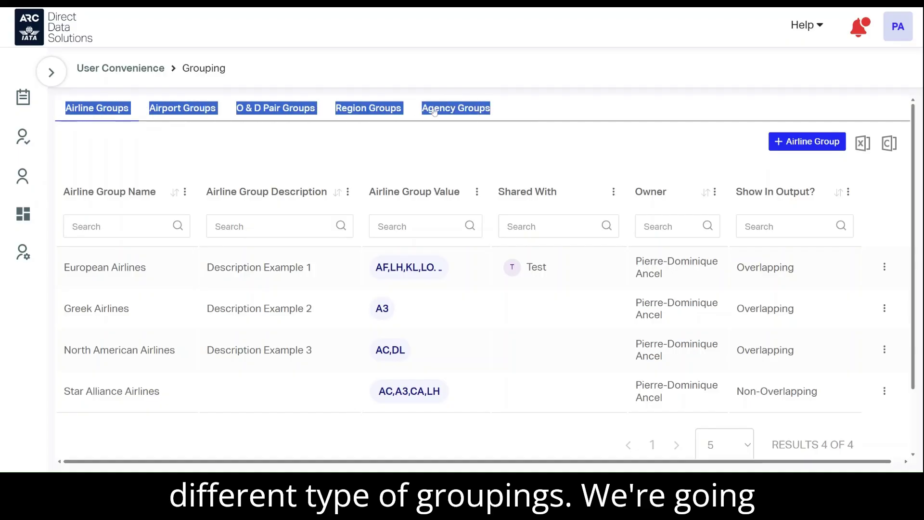
{"action": "left_click", "coordinate": [475, 111]}
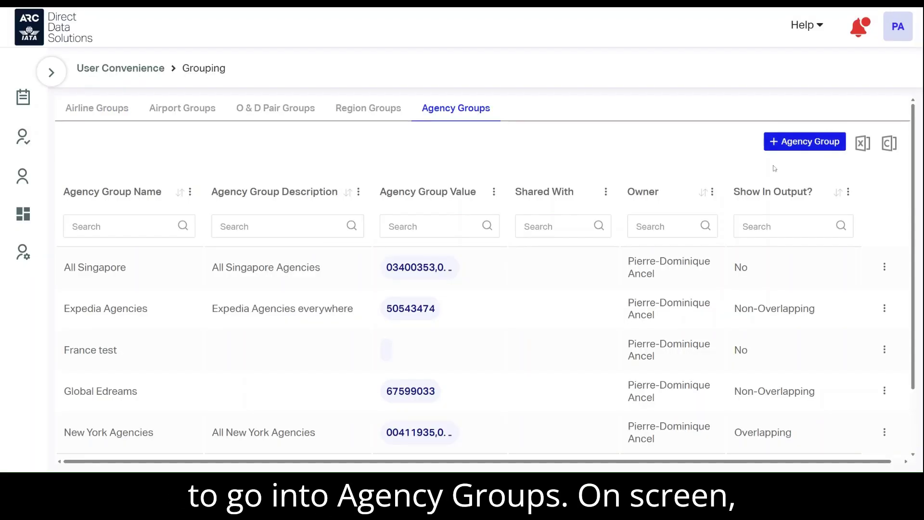
Show 100 agency groups per page and review the Shared With entries in the list
{"action": "scroll", "coordinate": [770, 193], "scroll_direction": "down", "scroll_amount": 3}
{"action": "left_click", "coordinate": [722, 406]}
{"action": "left_click", "coordinate": [728, 390]}
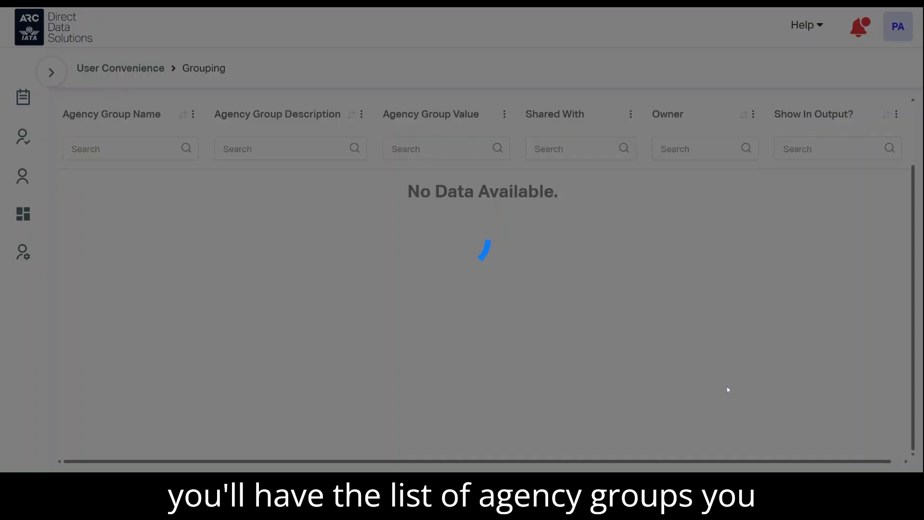
{"action": "scroll", "coordinate": [705, 379], "scroll_direction": "down", "scroll_amount": 3}
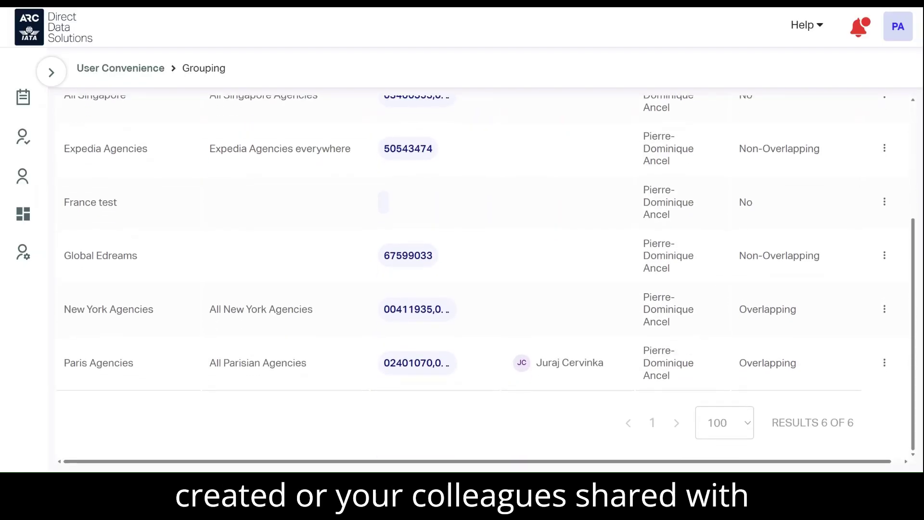
{"action": "scroll", "coordinate": [570, 144], "scroll_direction": "up", "scroll_amount": 2}
{"action": "scroll", "coordinate": [572, 166], "scroll_direction": "up", "scroll_amount": 2}
{"action": "left_click_drag", "start_coordinate": [579, 162], "coordinate": [506, 159]}
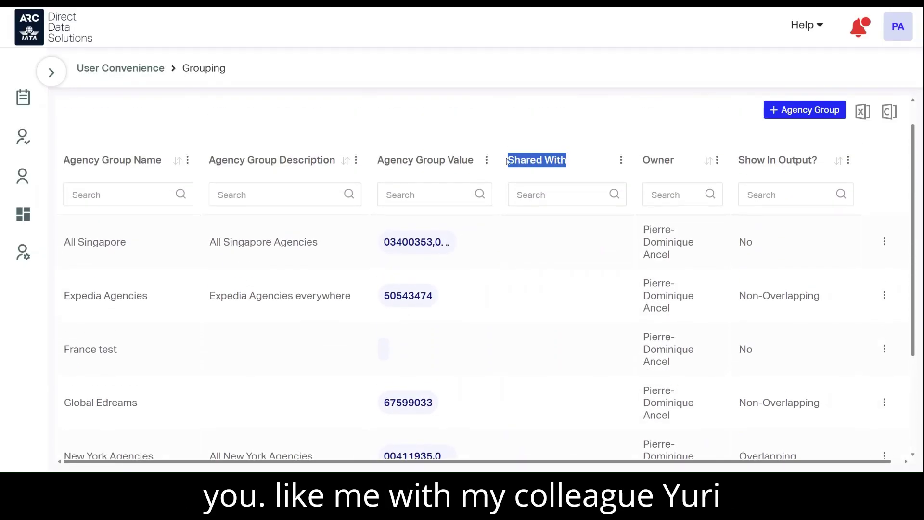
{"action": "scroll", "coordinate": [576, 233], "scroll_direction": "down", "scroll_amount": 4}
{"action": "left_click_drag", "start_coordinate": [616, 369], "coordinate": [534, 363]}
{"action": "scroll", "coordinate": [534, 363], "scroll_direction": "up", "scroll_amount": 4}
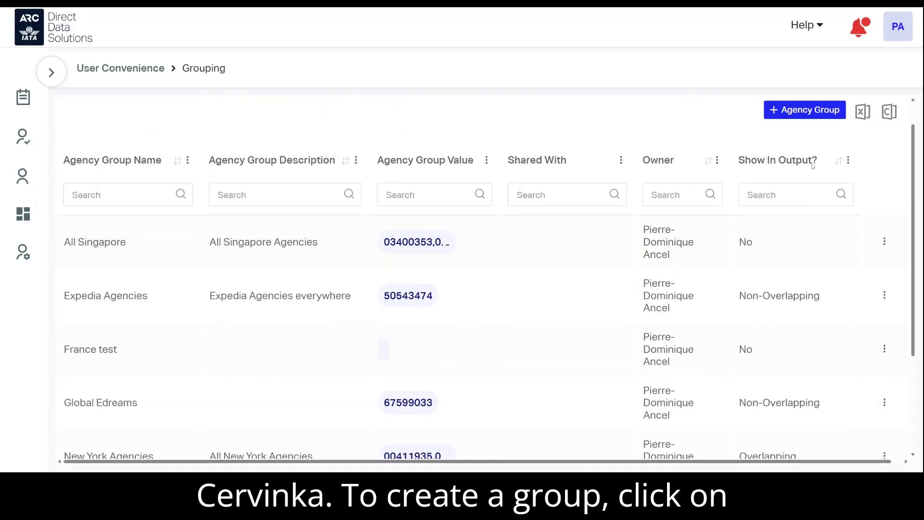
Start a new agency group and name it "Montreal Agencies", checking the naming guidance for the field
{"action": "left_click", "coordinate": [831, 111]}
{"action": "left_click", "coordinate": [558, 101]}
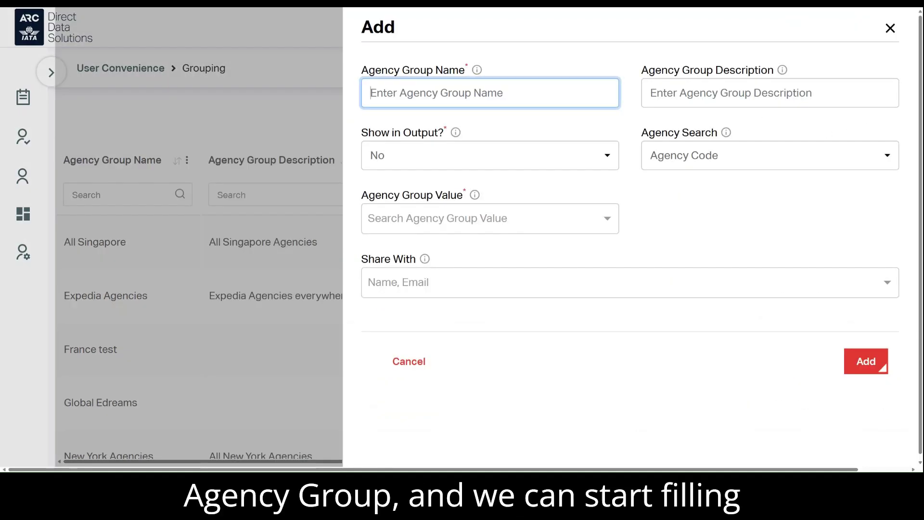
{"action": "left_click", "coordinate": [559, 122]}
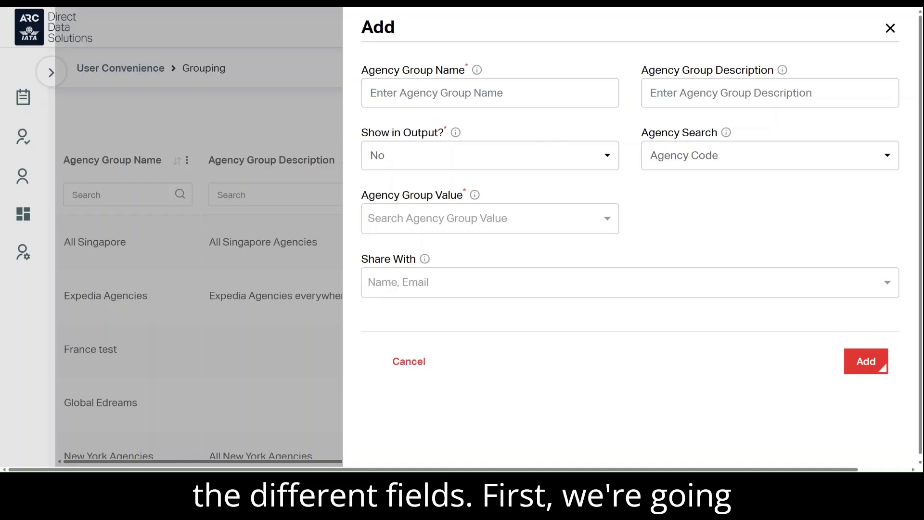
{"action": "left_click_drag", "start_coordinate": [361, 70], "coordinate": [523, 71]}
{"action": "left_click", "coordinate": [506, 70]}
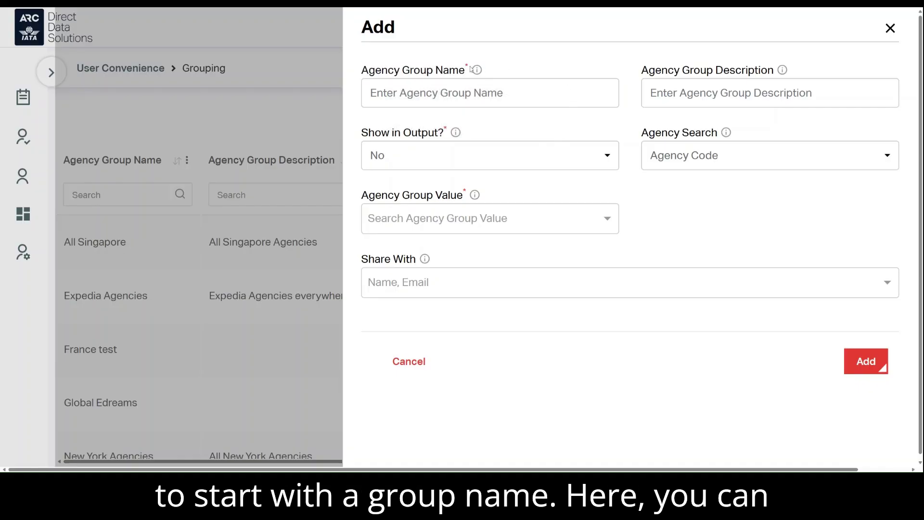
{"action": "mouse_move", "coordinate": [477, 72]}
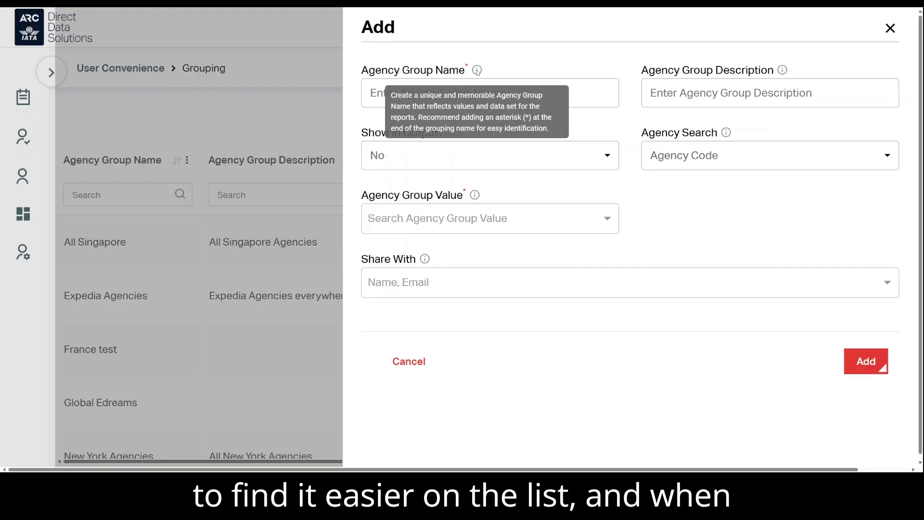
{"action": "left_click", "coordinate": [489, 93]}
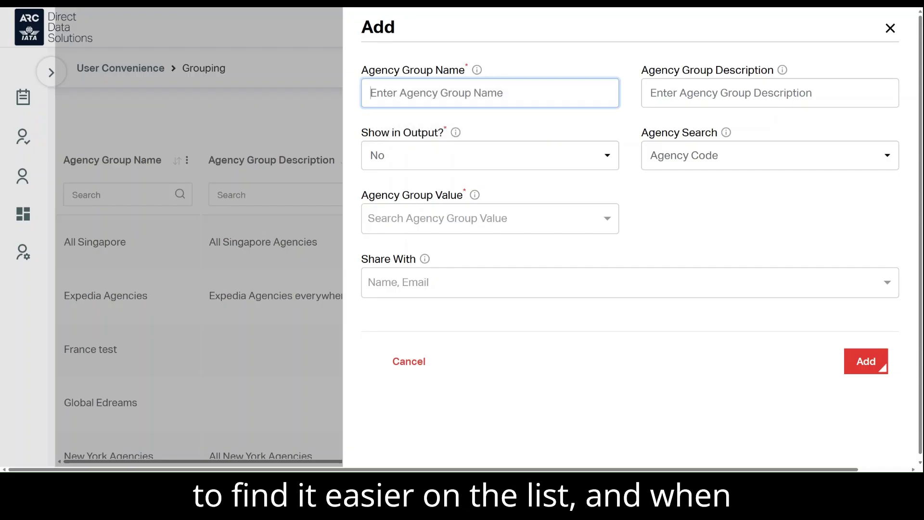
{"action": "type", "text": "Montreal Agenc"}
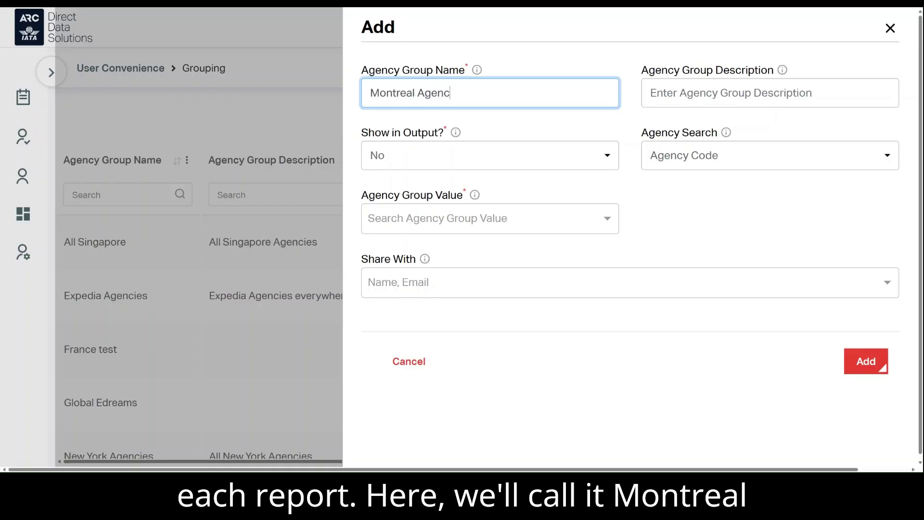
{"action": "type", "text": "ies"}
{"action": "left_click", "coordinate": [575, 67]}
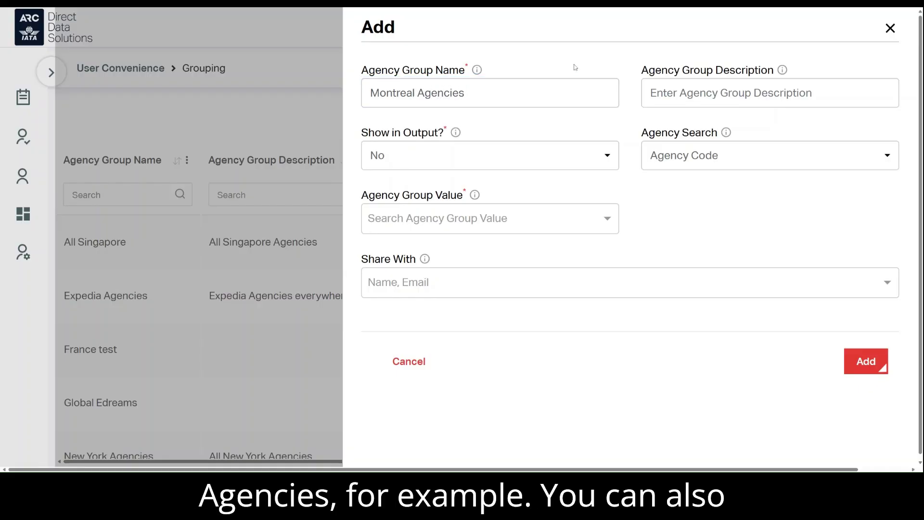
Enter "I made this group during the video" as the agency group description, without the suggested extra words
{"action": "left_click", "coordinate": [650, 92]}
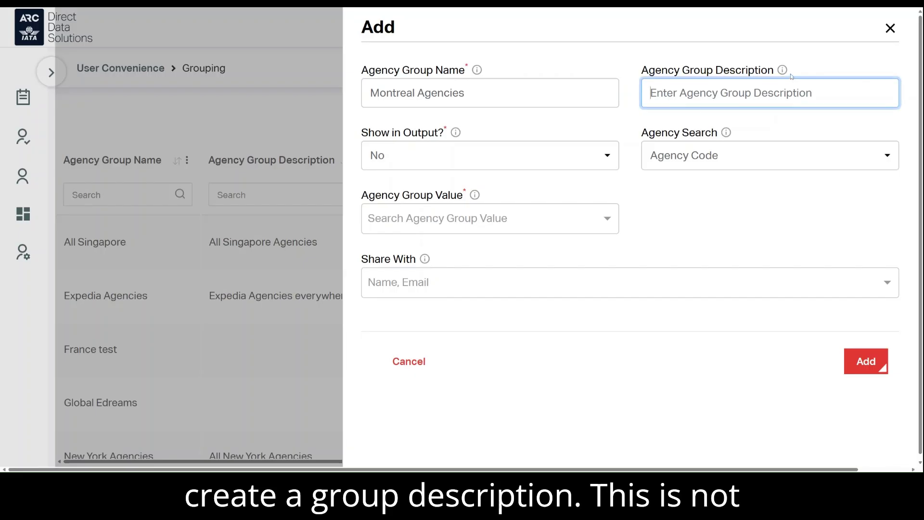
{"action": "left_click", "coordinate": [820, 77]}
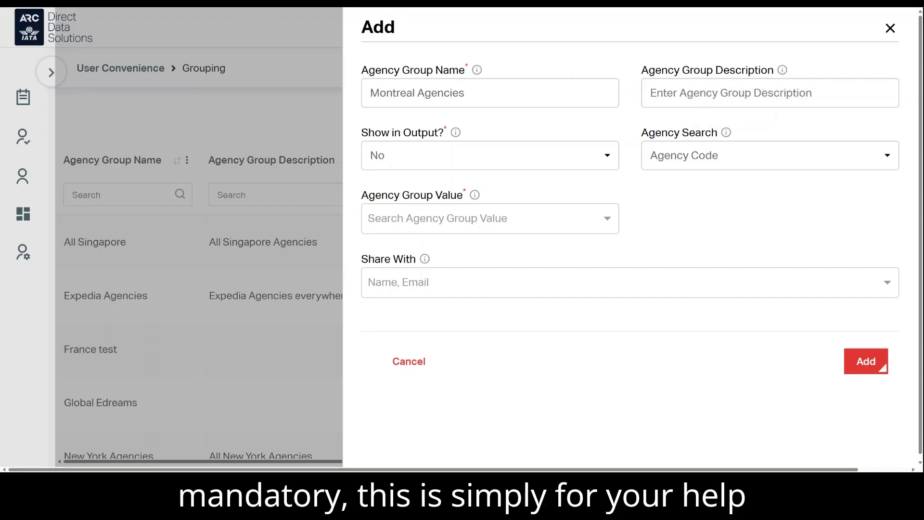
{"action": "mouse_move", "coordinate": [784, 72]}
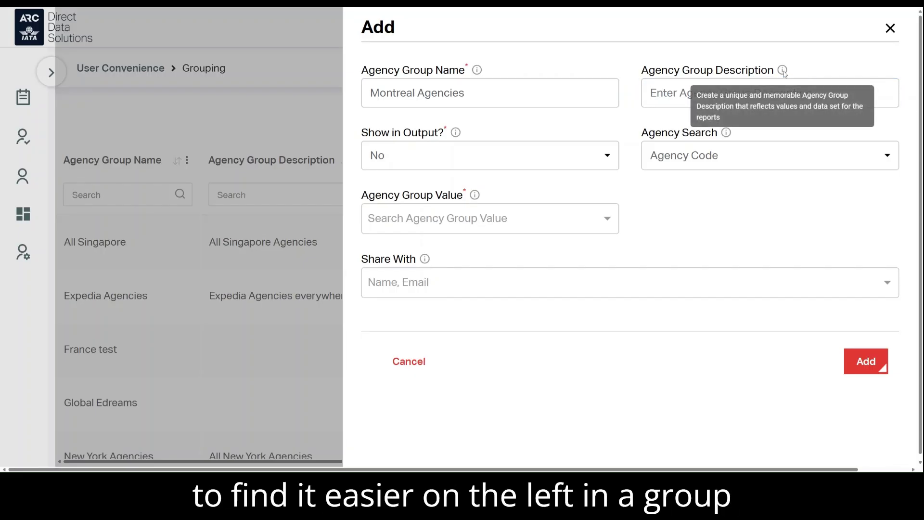
{"action": "left_click", "coordinate": [655, 93]}
{"action": "type", "text": "I ma"}
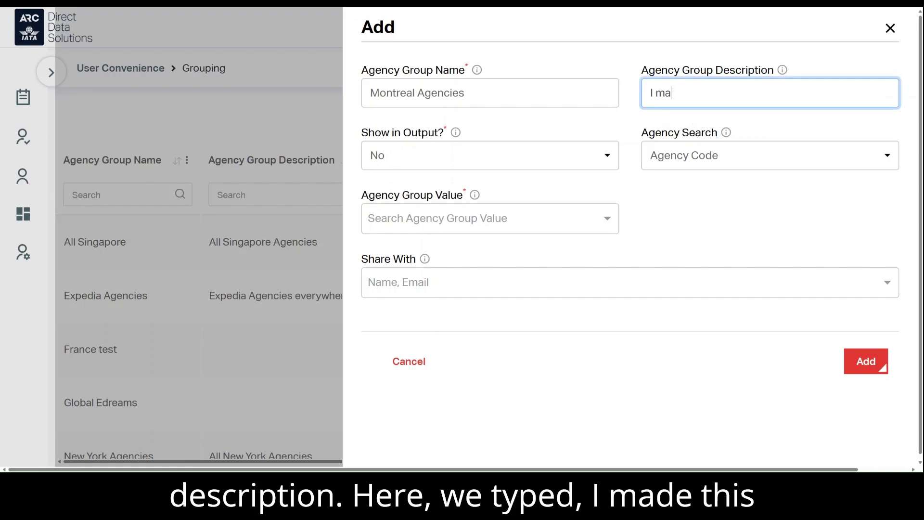
{"action": "type", "text": "de this"}
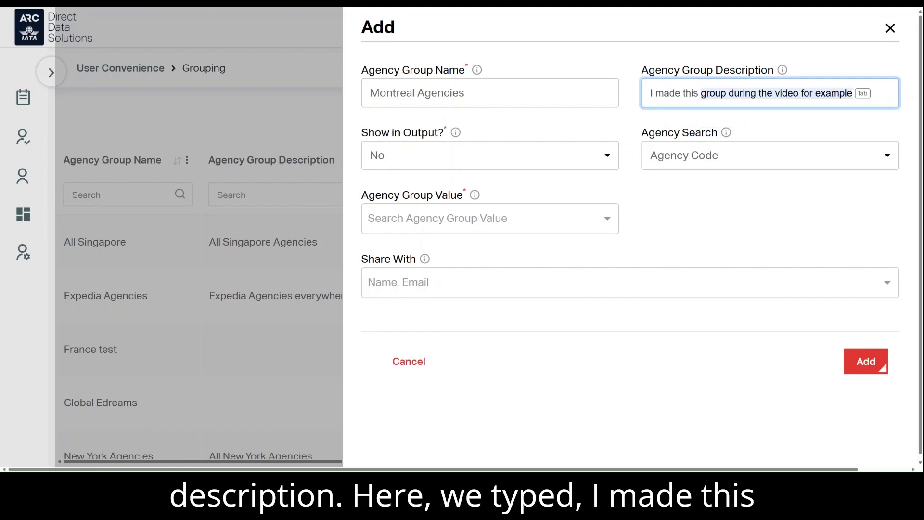
{"action": "type", "text": " group du"}
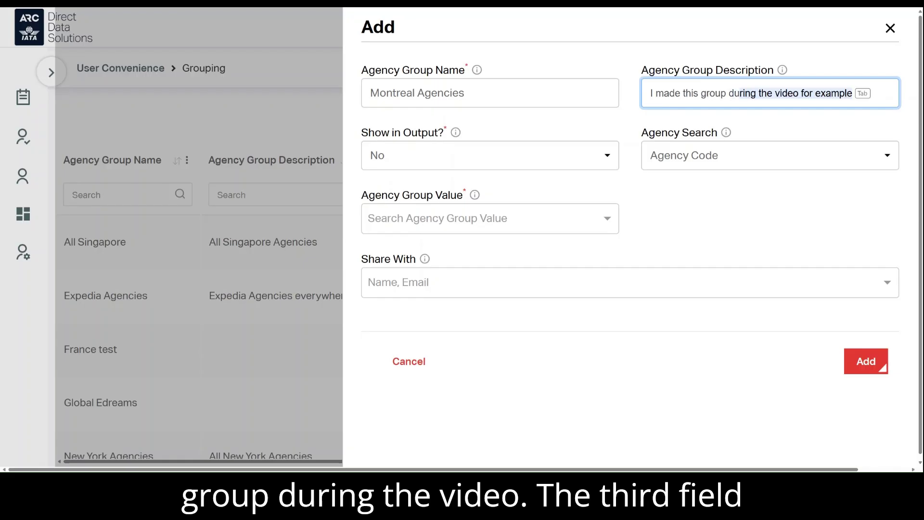
{"action": "type", "text": "ring the video"}
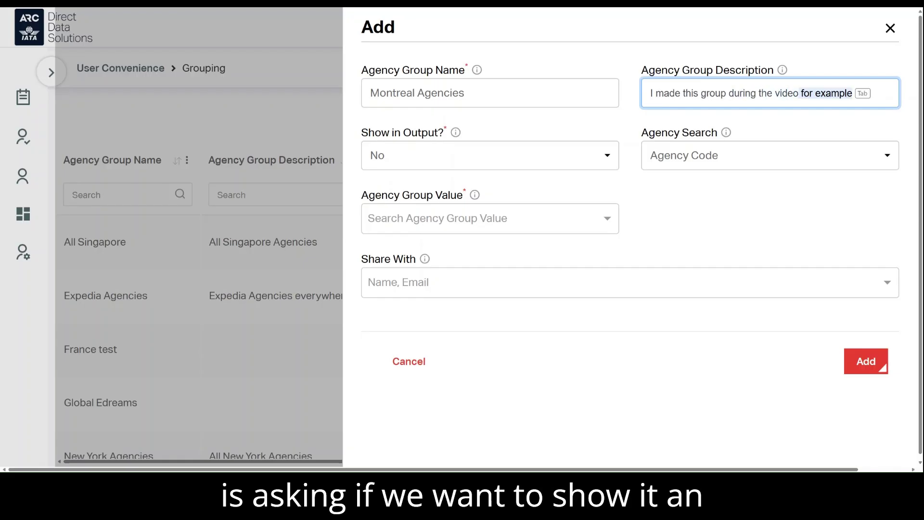
{"action": "key", "text": "Escape"}
{"action": "key", "text": "Tab"}
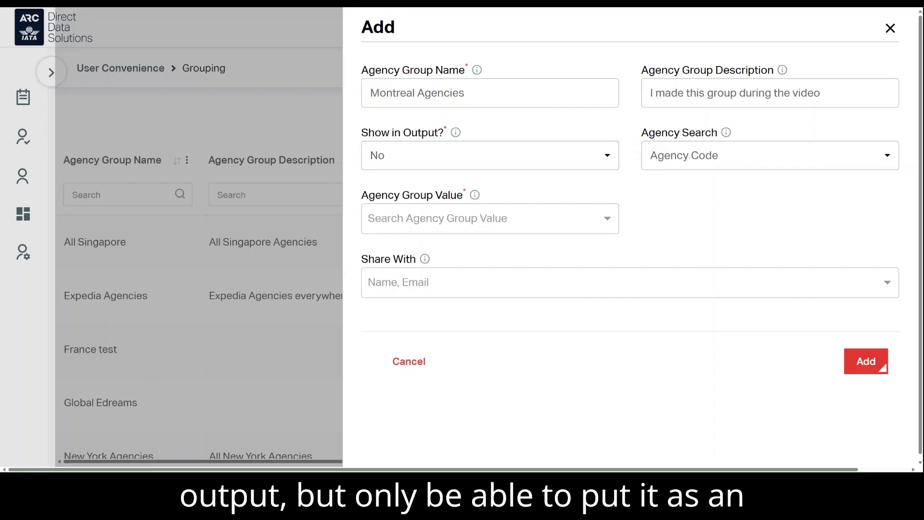
Compare the Show in Output options for the new group and set it to Overlapping
{"action": "left_click", "coordinate": [503, 161]}
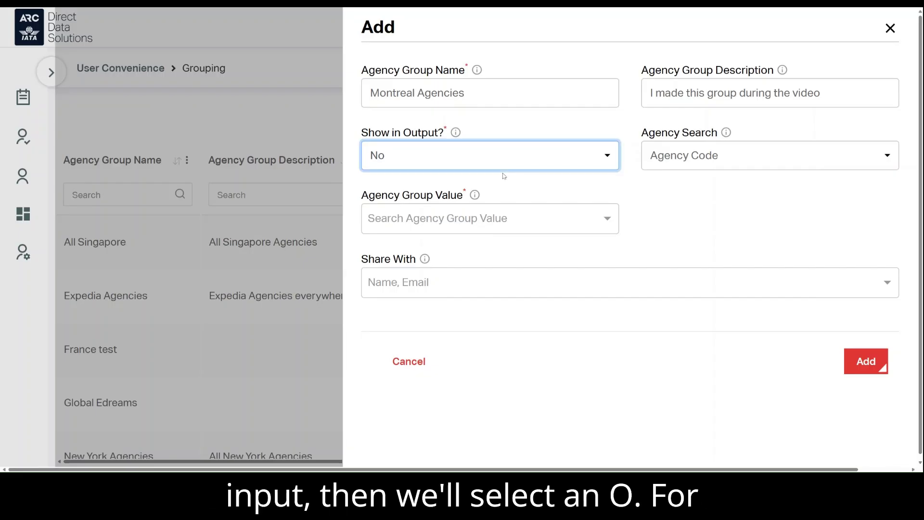
{"action": "left_click", "coordinate": [490, 195]}
{"action": "left_click", "coordinate": [534, 163]}
{"action": "left_click", "coordinate": [518, 214]}
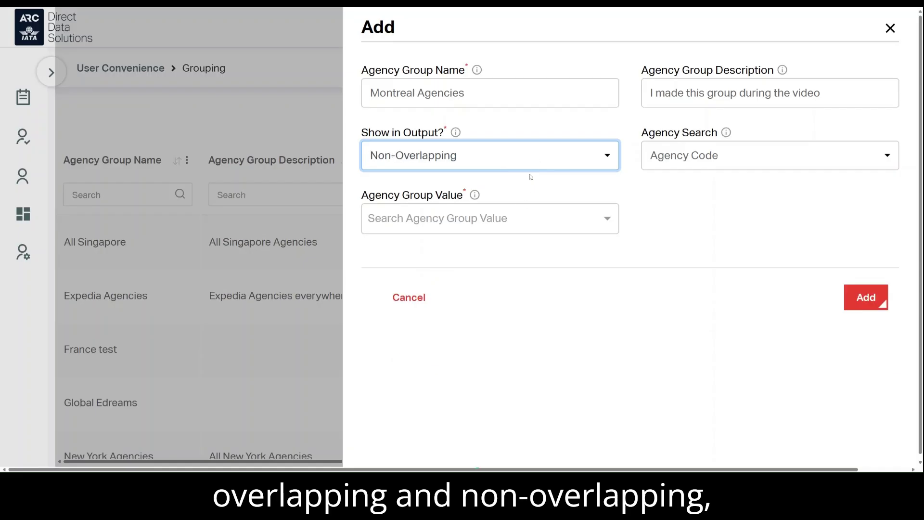
{"action": "left_click", "coordinate": [523, 191]}
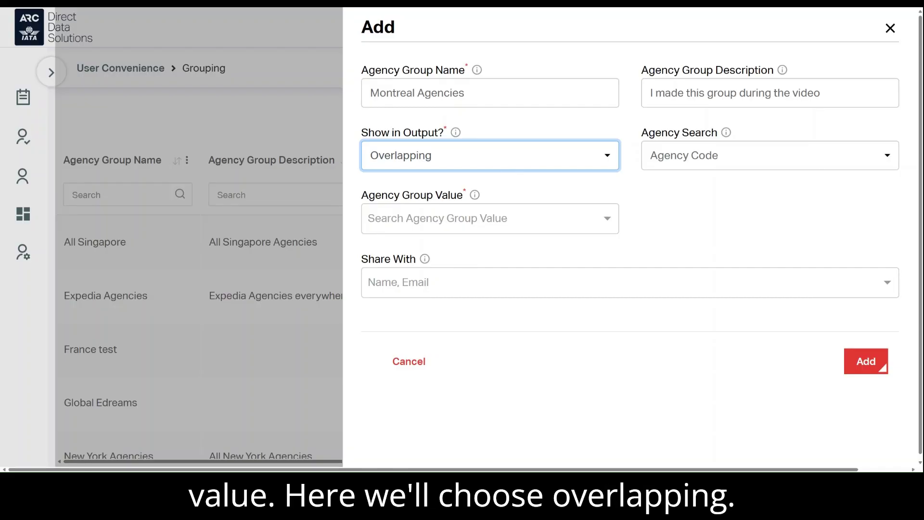
Try the National Office ID and Postal Code options for Agency Search and return it to Agency Code
{"action": "left_click", "coordinate": [715, 156]}
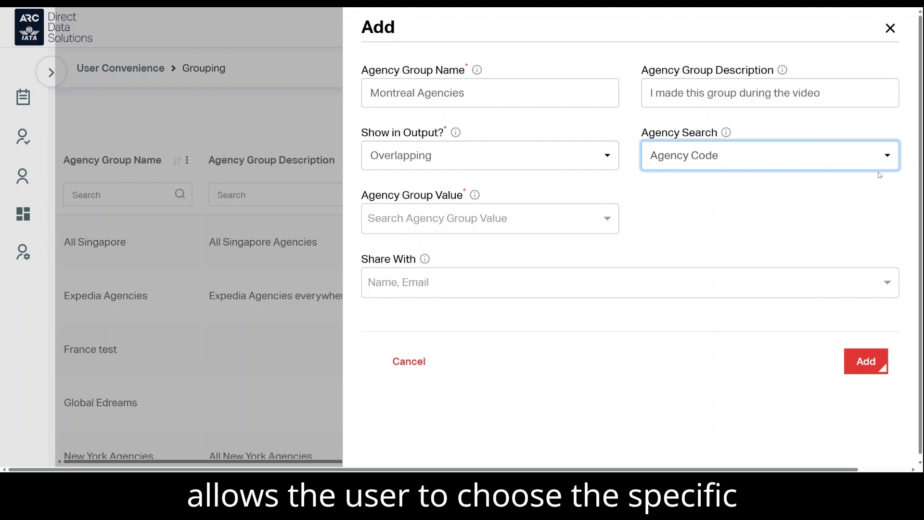
{"action": "key", "text": "Down"}
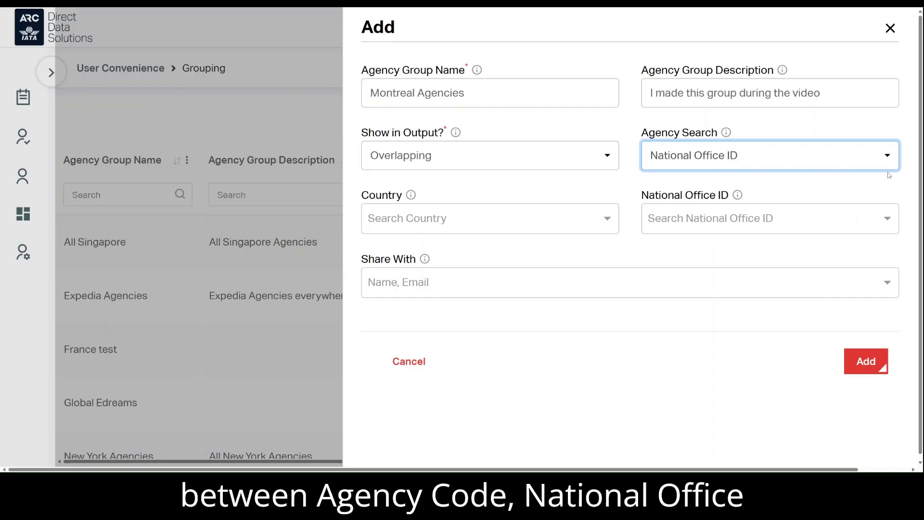
{"action": "key", "text": "Down"}
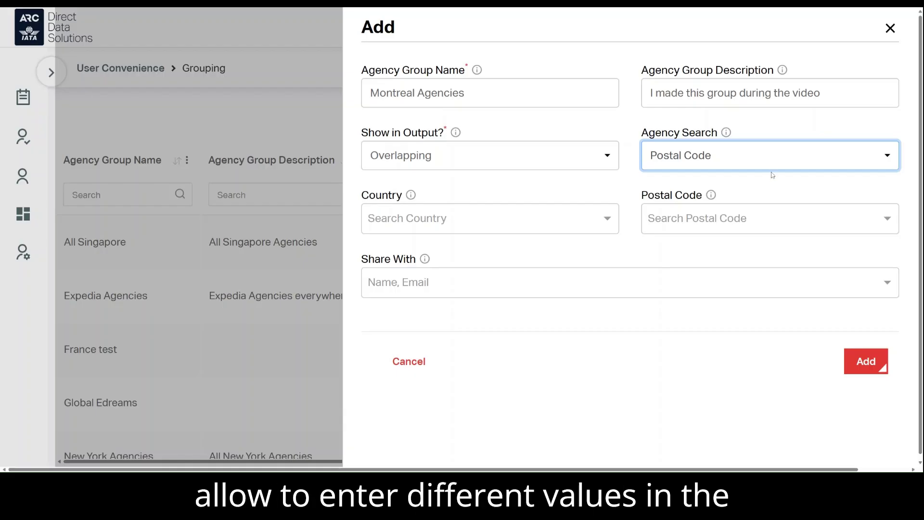
{"action": "key", "text": "Down"}
Check the Agency Group Value guidance, try "Agency code" as the value search text, and clear it
{"action": "left_click_drag", "start_coordinate": [479, 195], "coordinate": [351, 200]}
{"action": "left_click", "coordinate": [503, 183]}
{"action": "mouse_move", "coordinate": [474, 196]}
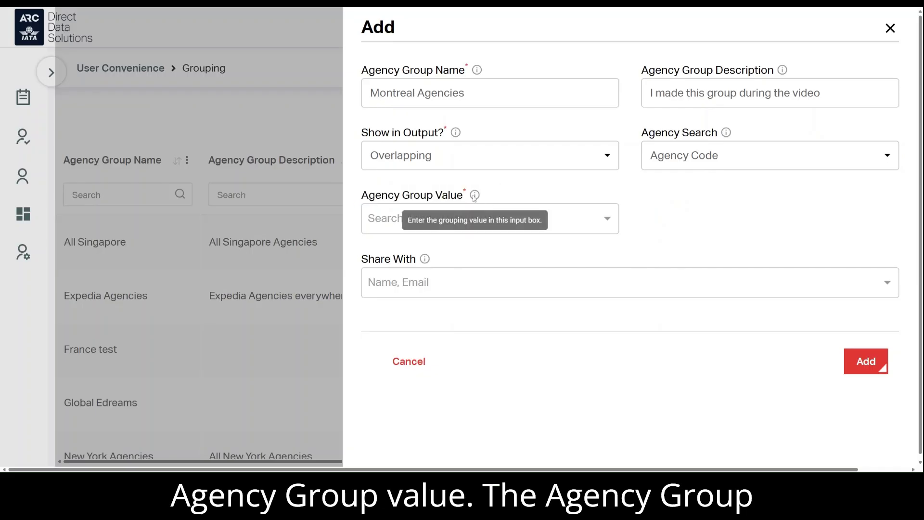
{"action": "left_click", "coordinate": [504, 218]}
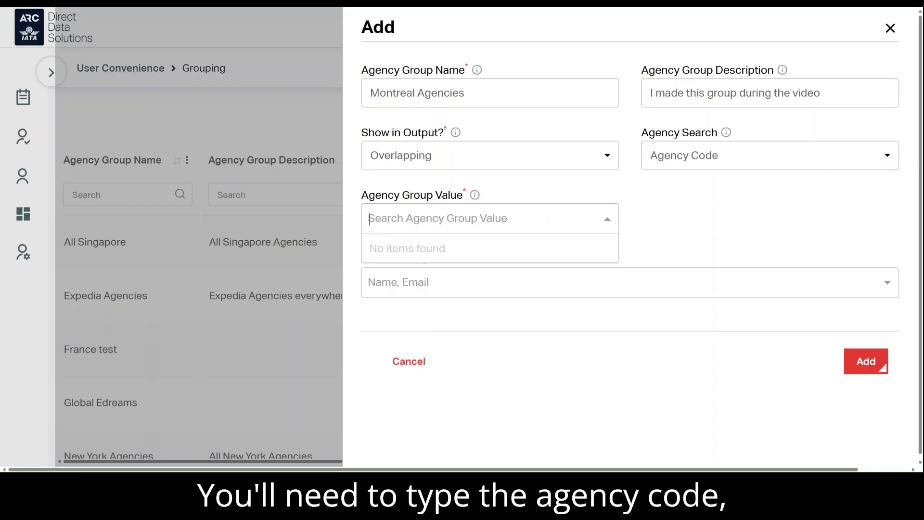
{"action": "type", "text": "Agency "}
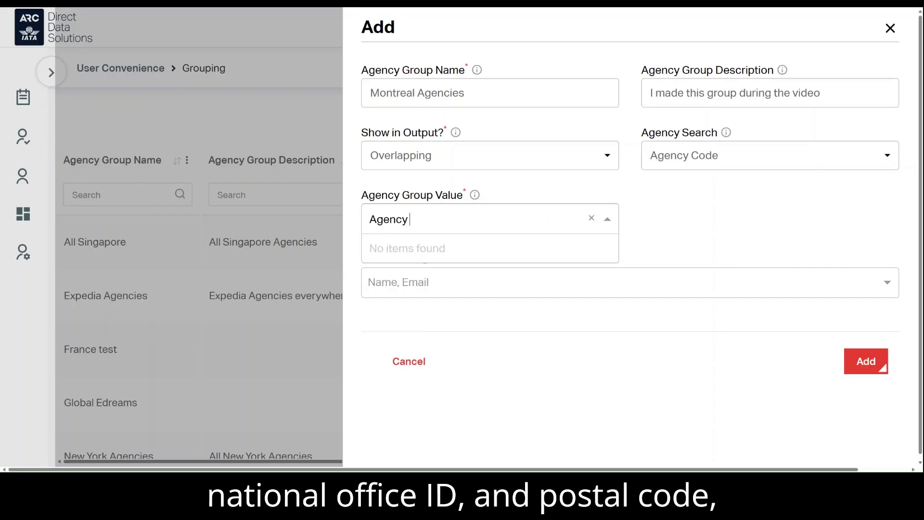
{"action": "type", "text": "code"}
{"action": "key", "text": "ctrl+a"}
{"action": "key", "text": "BackSpace"}
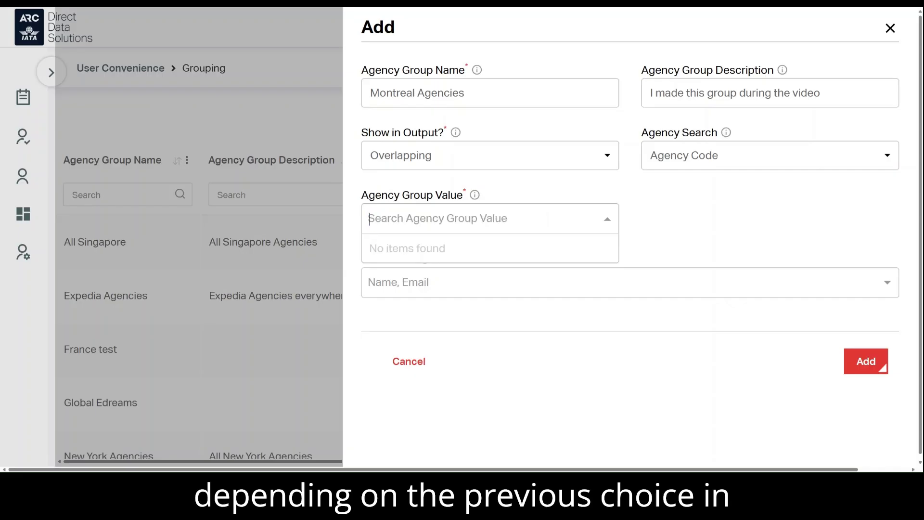
Fill Agency Group Value with the copied list of agency codes instead of the trial entry 1224849, and review the selected agencies
{"action": "type", "text": "1224849"}
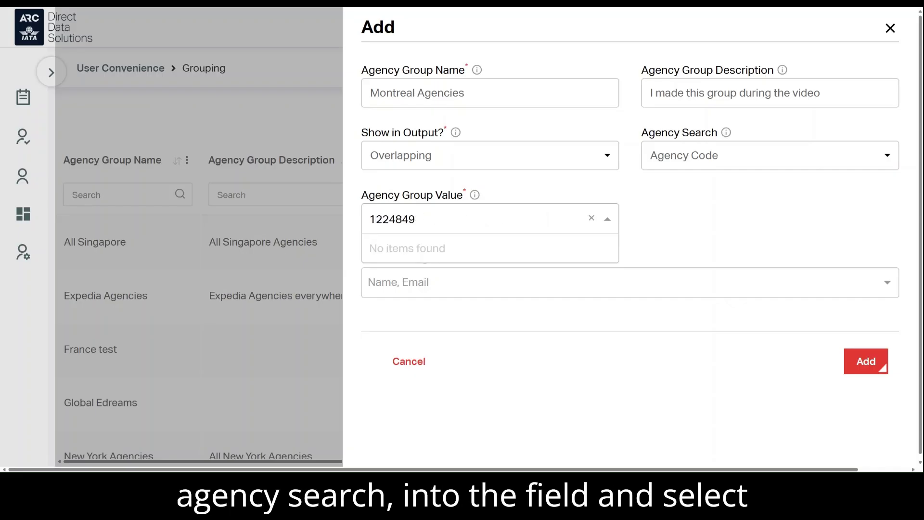
{"action": "key", "text": "ctrl+a"}
{"action": "key", "text": "BackSpace"}
{"action": "key", "text": "ctrl+v"}
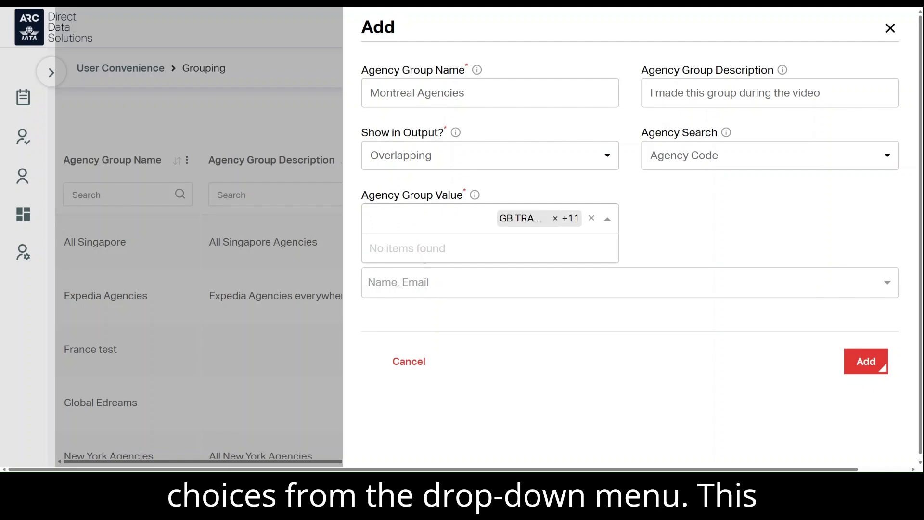
{"action": "left_click", "coordinate": [660, 228]}
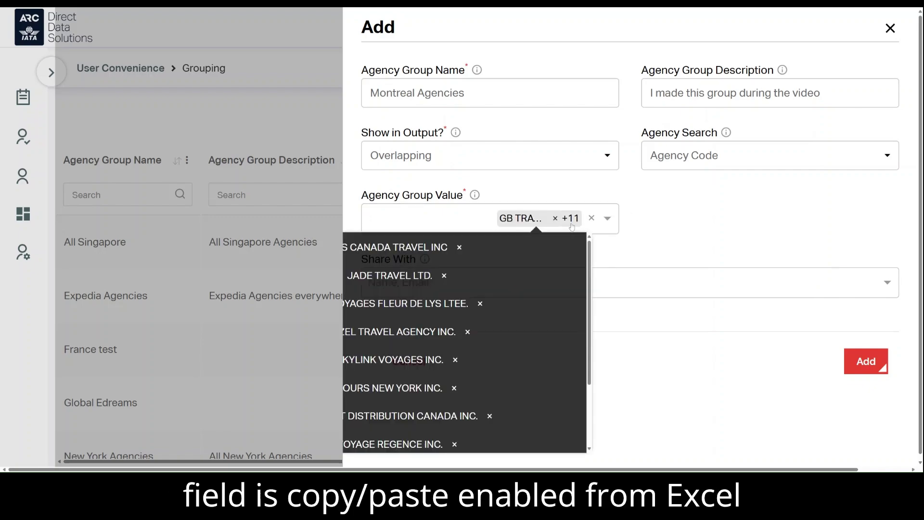
{"action": "mouse_move", "coordinate": [562, 220]}
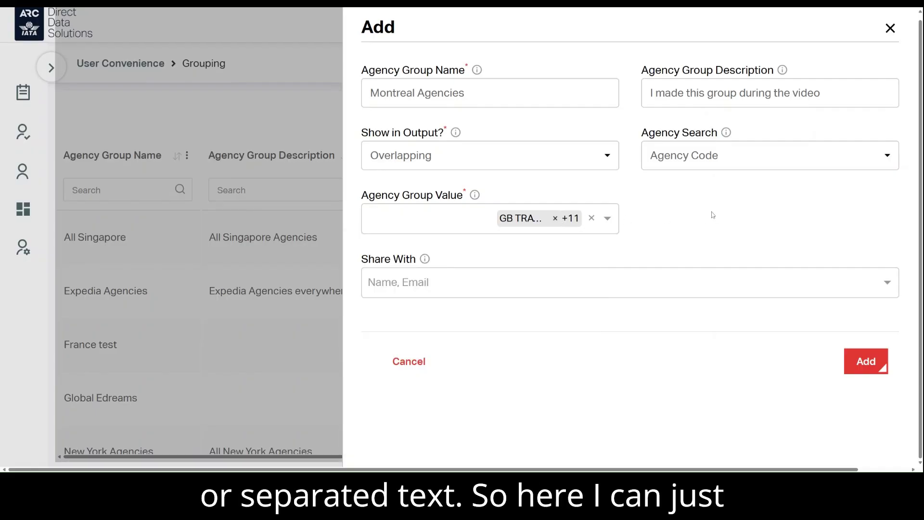
{"action": "mouse_move", "coordinate": [563, 227]}
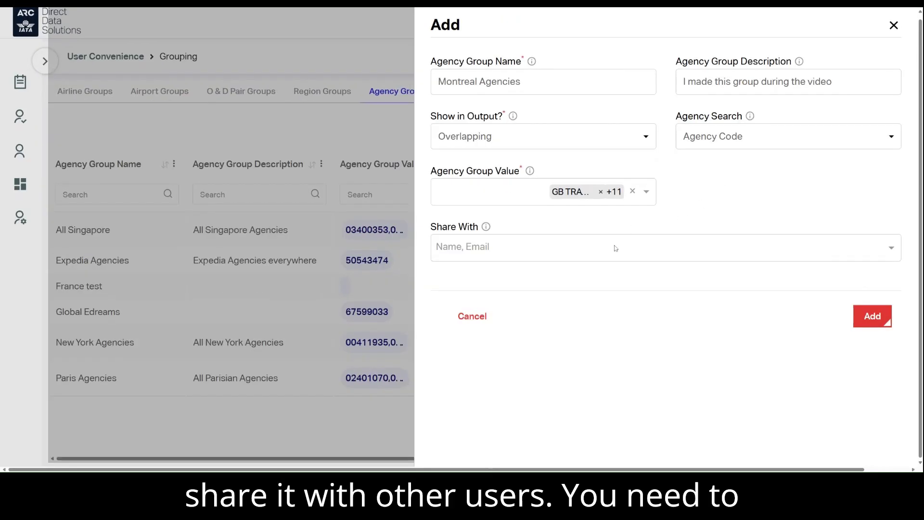
Try sharing the group with two individual users by searching for their names in Share With
{"action": "left_click", "coordinate": [615, 248]}
{"action": "type", "text": "Juraj"}
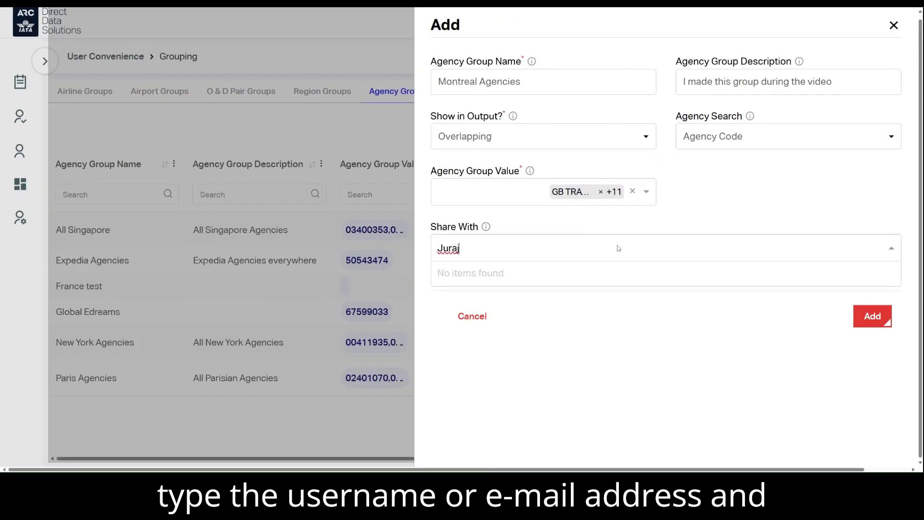
{"action": "left_click", "coordinate": [604, 278]}
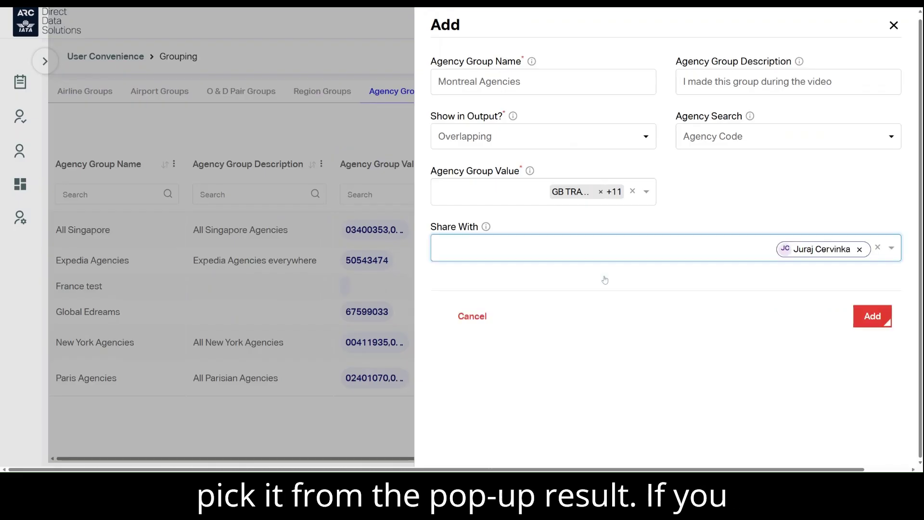
{"action": "type", "text": "yawen"}
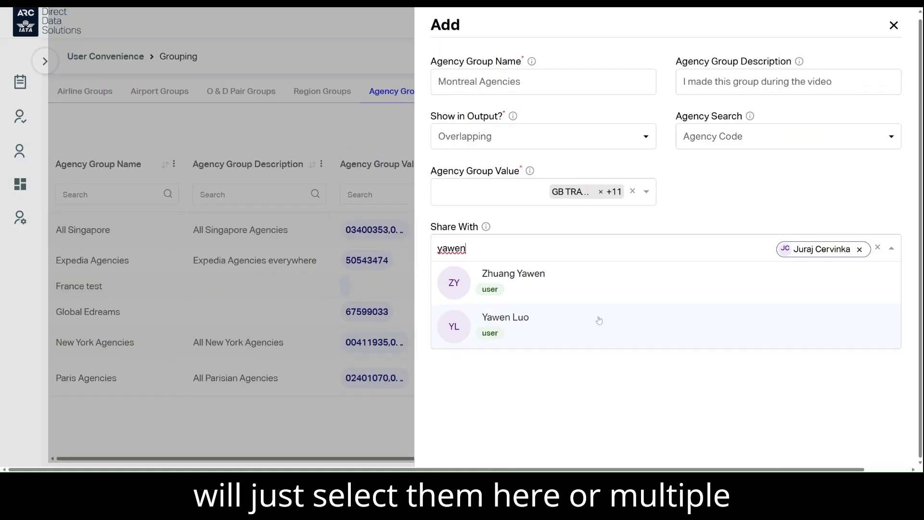
{"action": "left_click", "coordinate": [598, 320]}
Try adding IATA Organization to the Share With recipients and clear the whole recipient list
{"action": "type", "text": "IATA"}
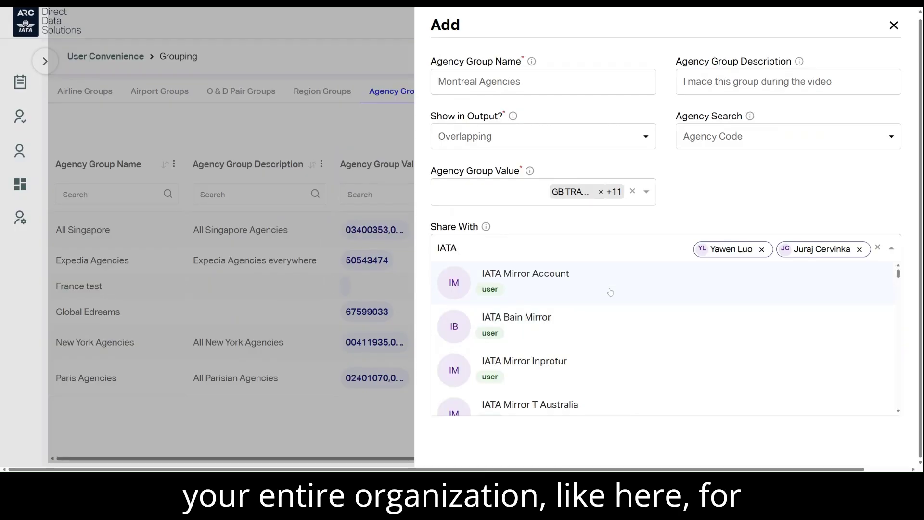
{"action": "scroll", "coordinate": [605, 287], "scroll_direction": "down", "scroll_amount": 10}
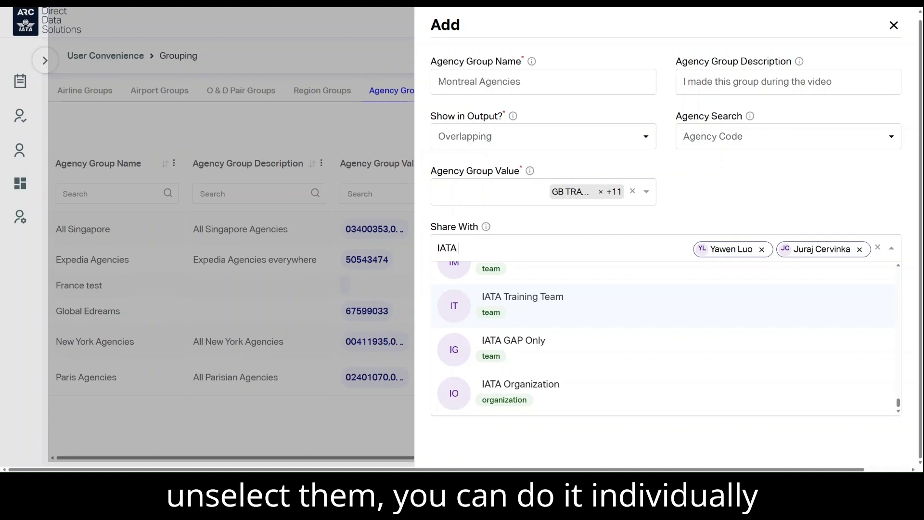
{"action": "left_click", "coordinate": [581, 392]}
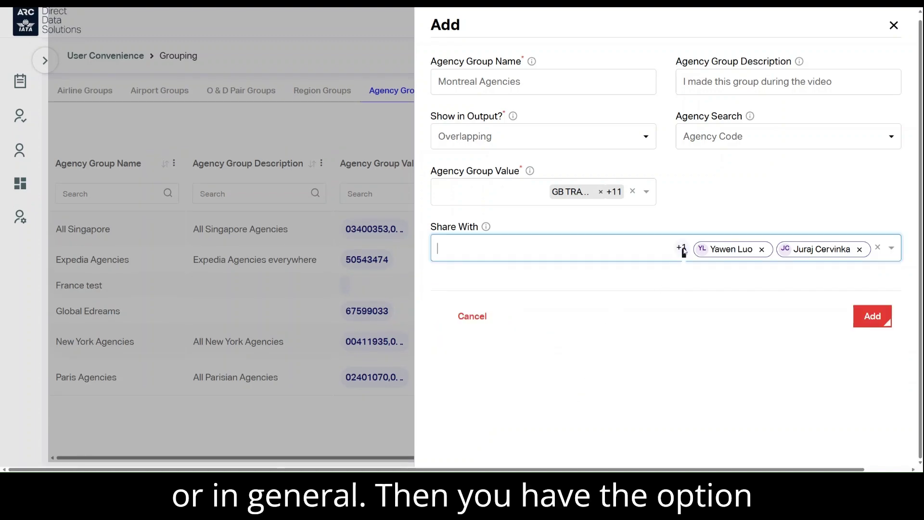
{"action": "left_click", "coordinate": [876, 249]}
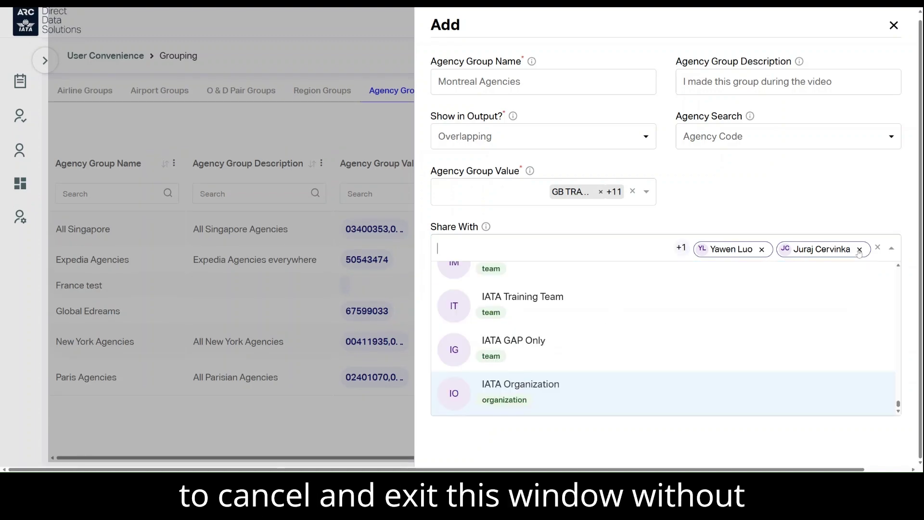
{"action": "left_click", "coordinate": [879, 249]}
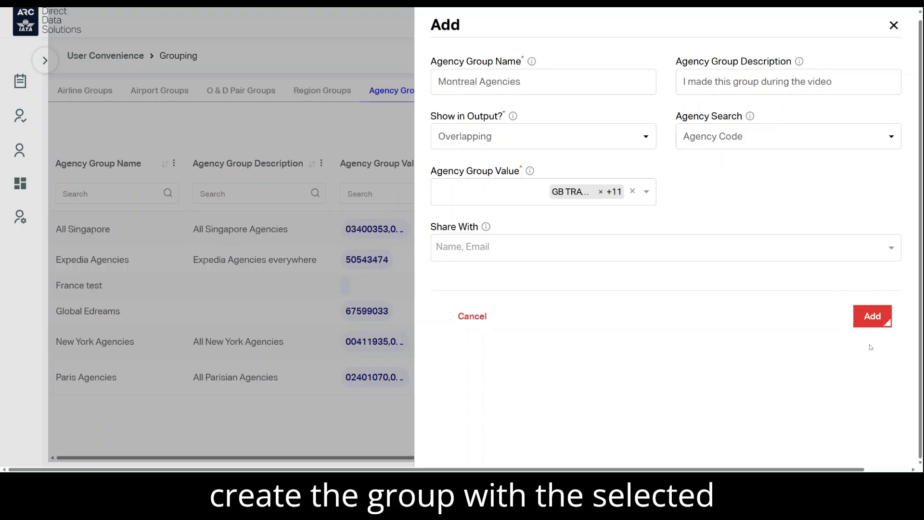
Create the Montreal Agencies group without any share recipients and open the Help options
{"action": "left_click", "coordinate": [768, 251]}
{"action": "left_click", "coordinate": [770, 247]}
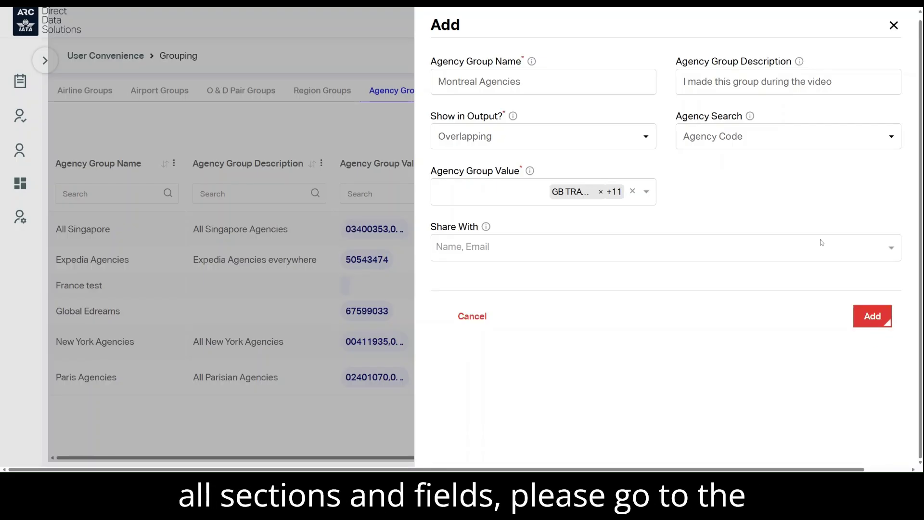
{"action": "left_click", "coordinate": [871, 314]}
{"action": "left_click", "coordinate": [818, 22]}
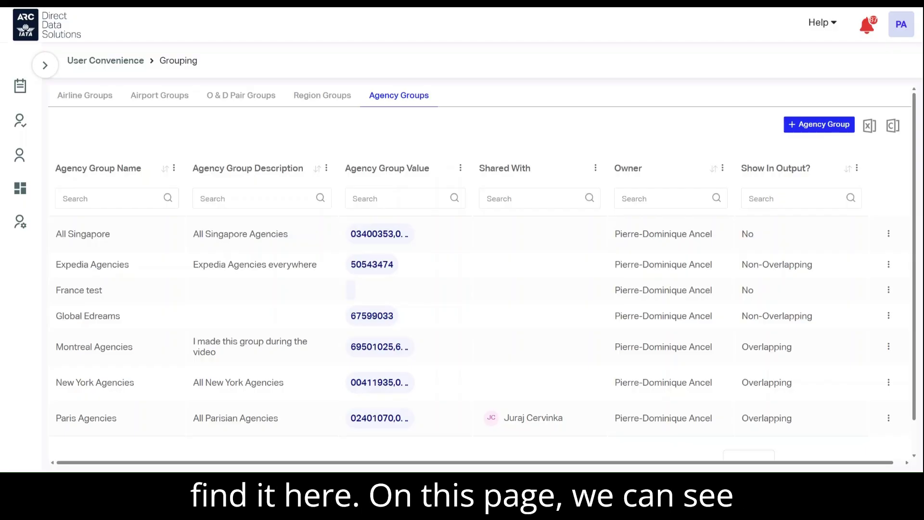
Review the details in the agency groups list and the actions available for the Paris Agencies group
{"action": "scroll", "coordinate": [649, 296], "scroll_direction": "down", "scroll_amount": 1}
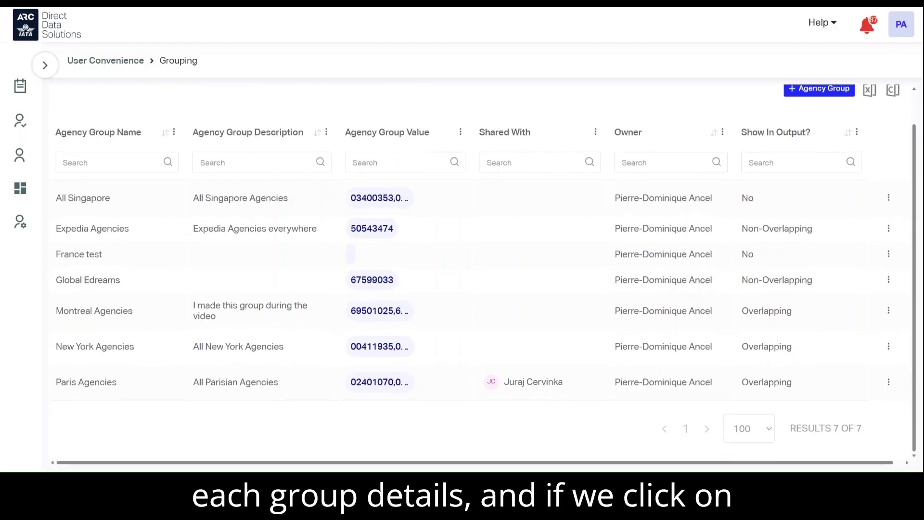
{"action": "double_click", "coordinate": [91, 198]}
{"action": "left_click_drag", "start_coordinate": [82, 228], "coordinate": [169, 236]}
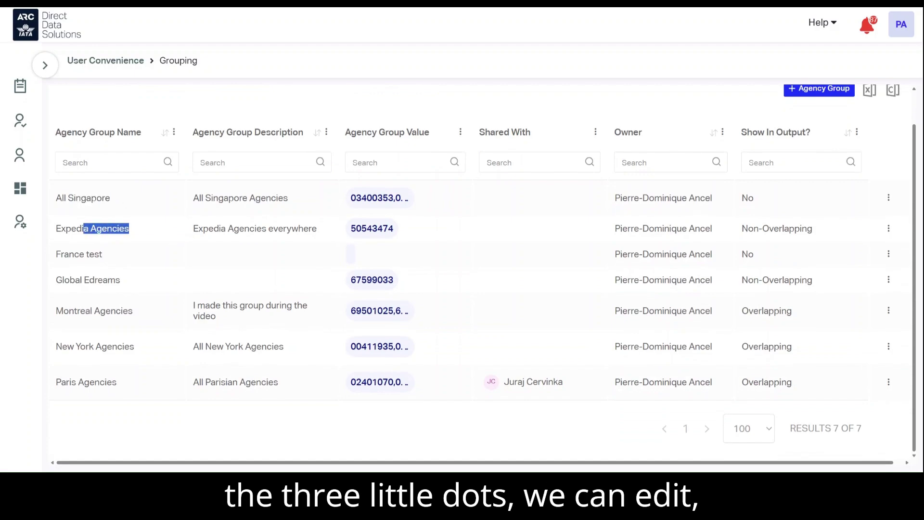
{"action": "left_click", "coordinate": [889, 382]}
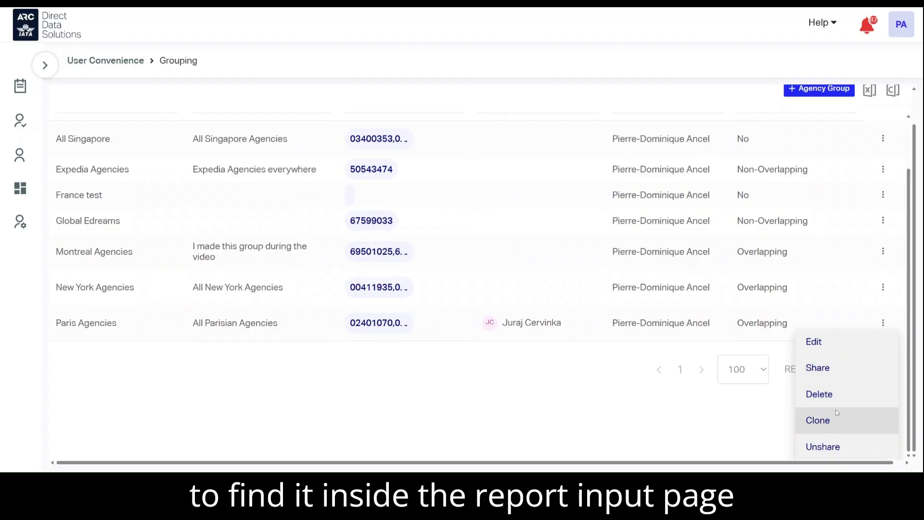
{"action": "scroll", "coordinate": [777, 216], "scroll_direction": "up", "scroll_amount": 2}
{"action": "scroll", "coordinate": [691, 142], "scroll_direction": "up", "scroll_amount": 1}
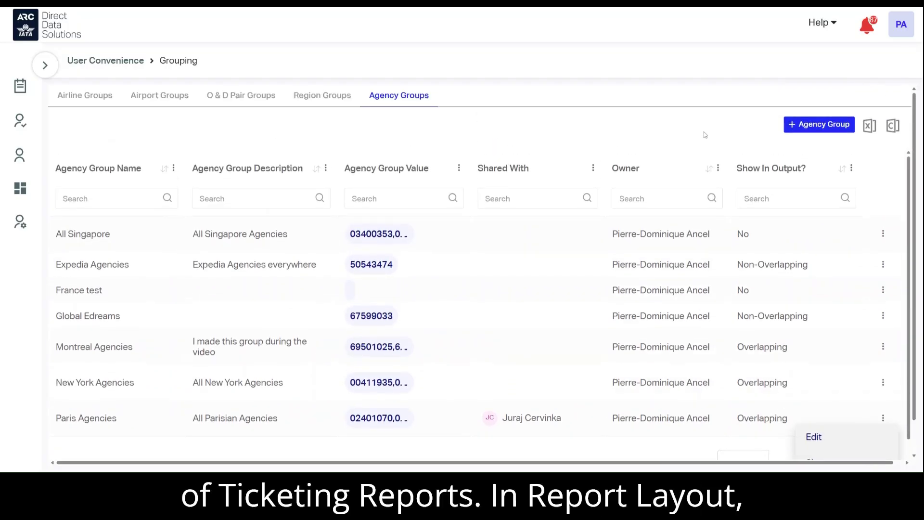
{"action": "left_click", "coordinate": [698, 140]}
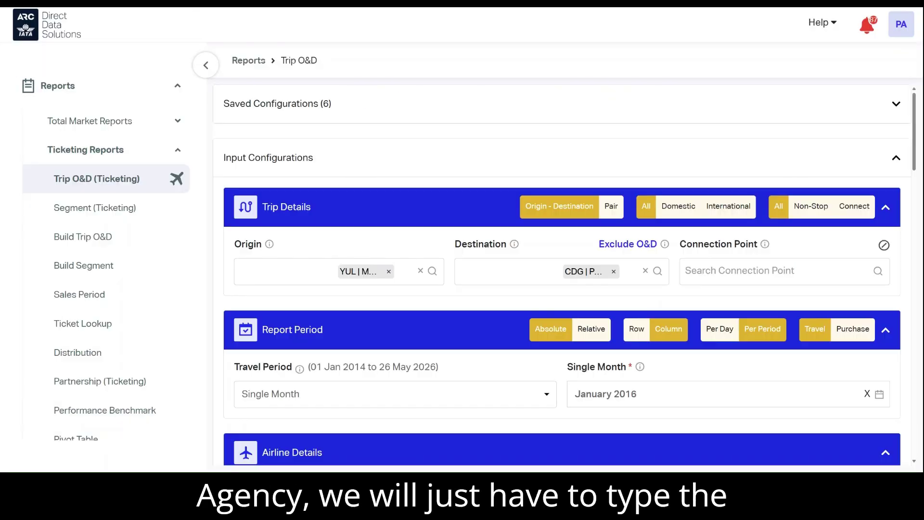
In the Trip O&D (Ticketing) report's Agency Details, add the Montreal Agencies grouping as an agency name filter
{"action": "scroll", "coordinate": [413, 202], "scroll_direction": "down", "scroll_amount": 7}
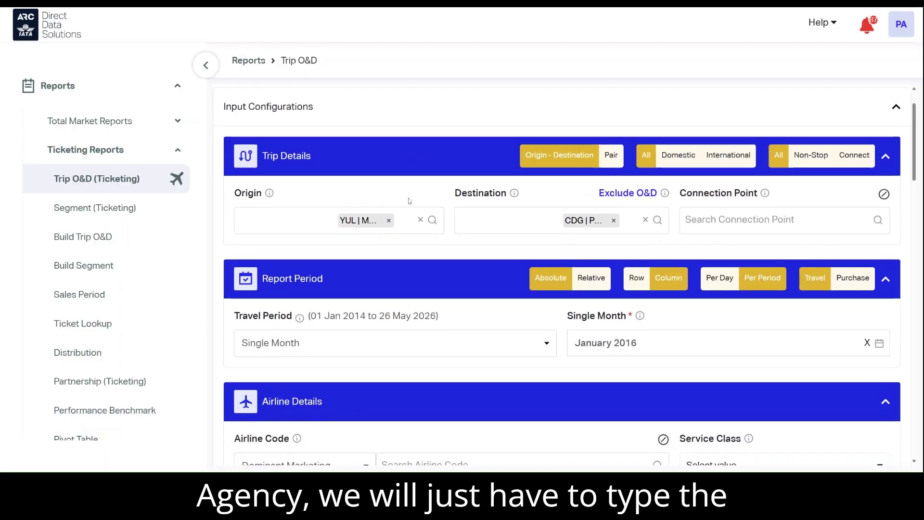
{"action": "scroll", "coordinate": [413, 202], "scroll_direction": "down", "scroll_amount": 4}
{"action": "left_click", "coordinate": [774, 247]}
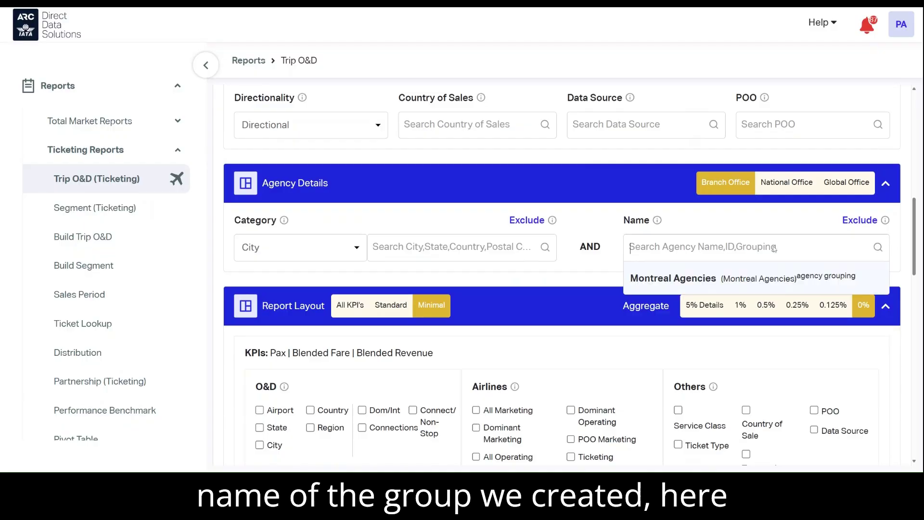
{"action": "left_click", "coordinate": [753, 279]}
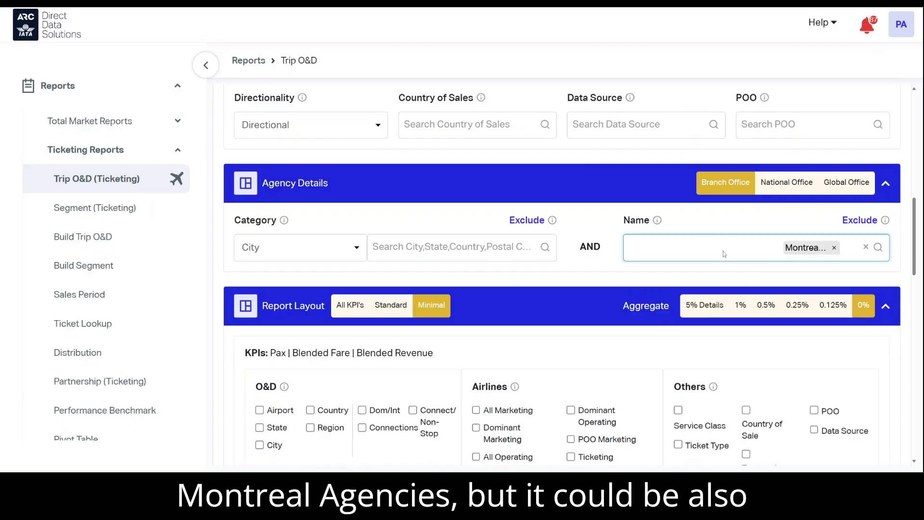
Add the Paris Agencies grouping as a second agency name filter
{"action": "type", "text": "Paris"}
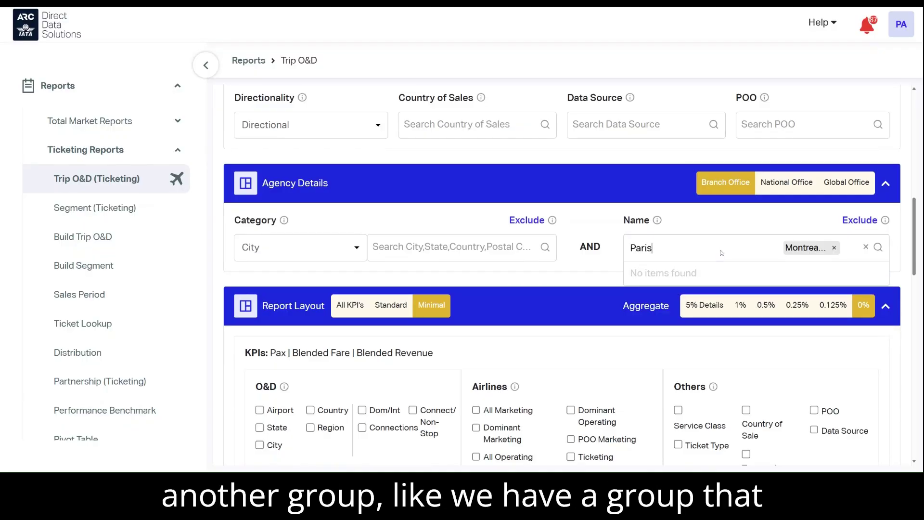
{"action": "type", "text": " agencies"}
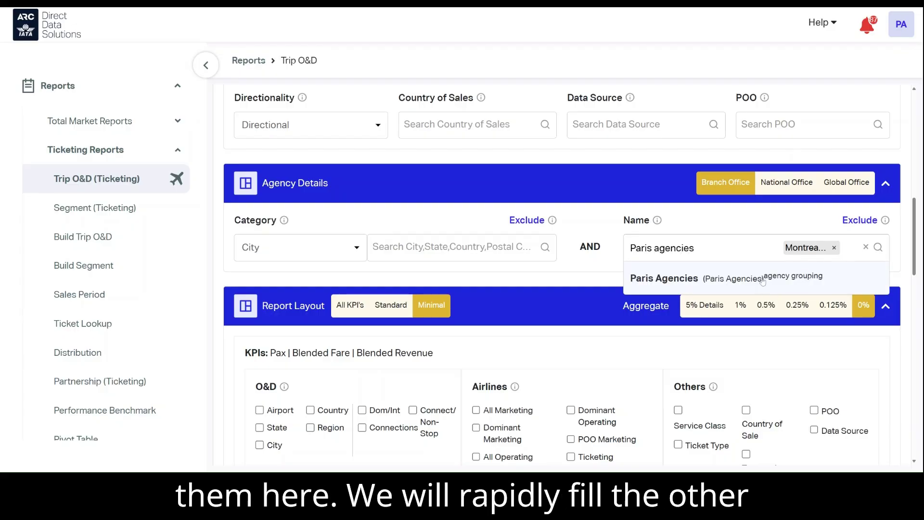
{"action": "left_click", "coordinate": [790, 283]}
Review the report inputs and the Agency Name, ID and Grouping layout fields, and run the Trip O&D report
{"action": "scroll", "coordinate": [790, 284], "scroll_direction": "down", "scroll_amount": 2}
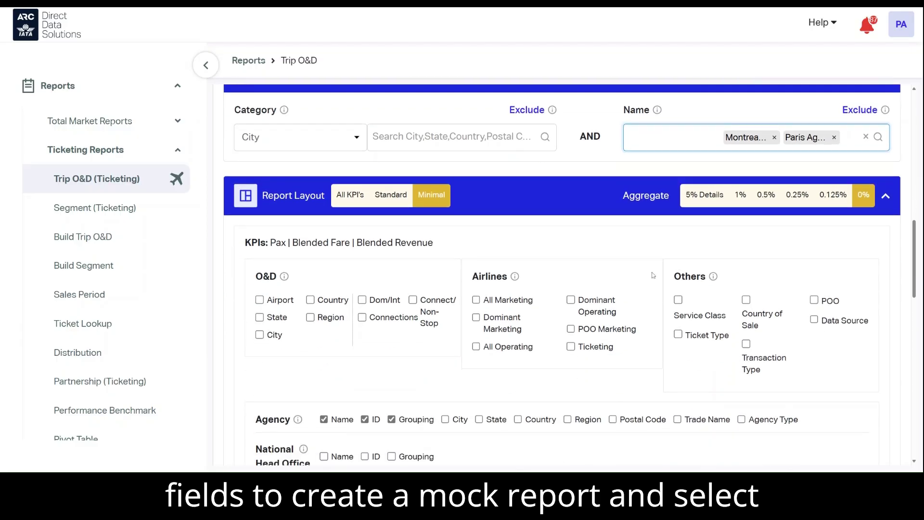
{"action": "scroll", "coordinate": [563, 274], "scroll_direction": "up", "scroll_amount": 10}
{"action": "scroll", "coordinate": [467, 227], "scroll_direction": "down", "scroll_amount": 13}
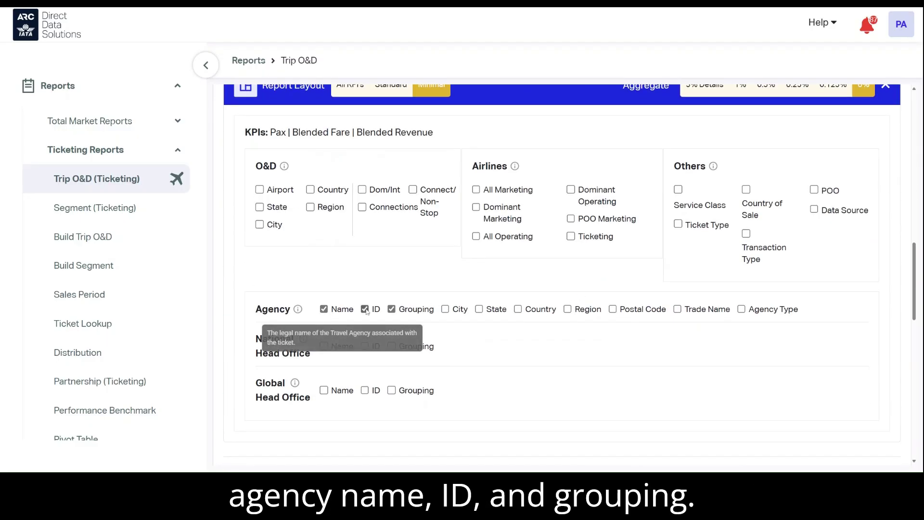
{"action": "scroll", "coordinate": [439, 308], "scroll_direction": "down", "scroll_amount": 4}
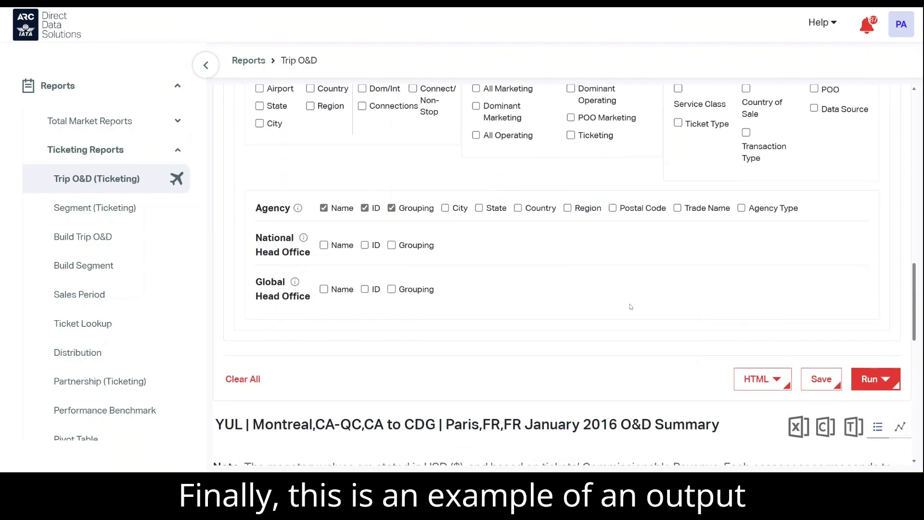
{"action": "left_click", "coordinate": [870, 296]}
Bring up the O&D Summary results table and collapse the navigation sidebar to give it more width
{"action": "scroll", "coordinate": [416, 221], "scroll_direction": "down", "scroll_amount": 7}
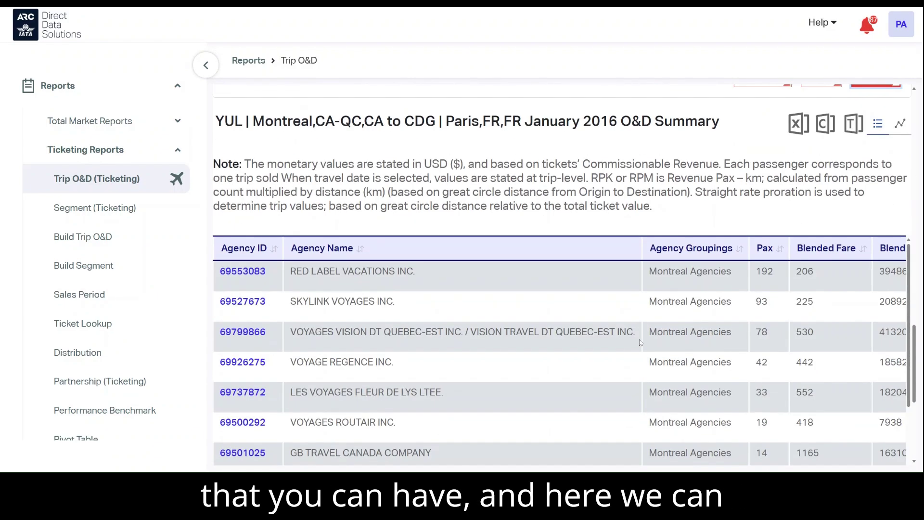
{"action": "scroll", "coordinate": [416, 221], "scroll_direction": "up", "scroll_amount": 2}
{"action": "scroll", "coordinate": [416, 221], "scroll_direction": "down", "scroll_amount": 2}
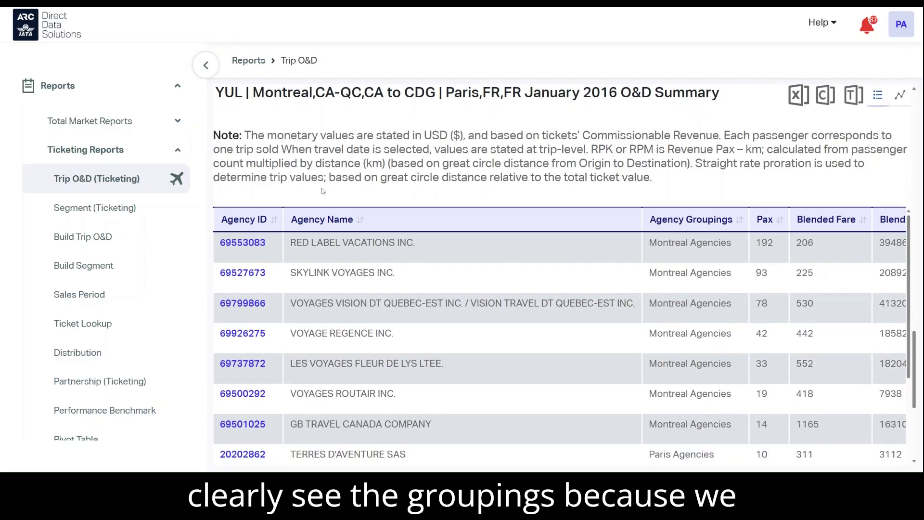
{"action": "left_click", "coordinate": [212, 70]}
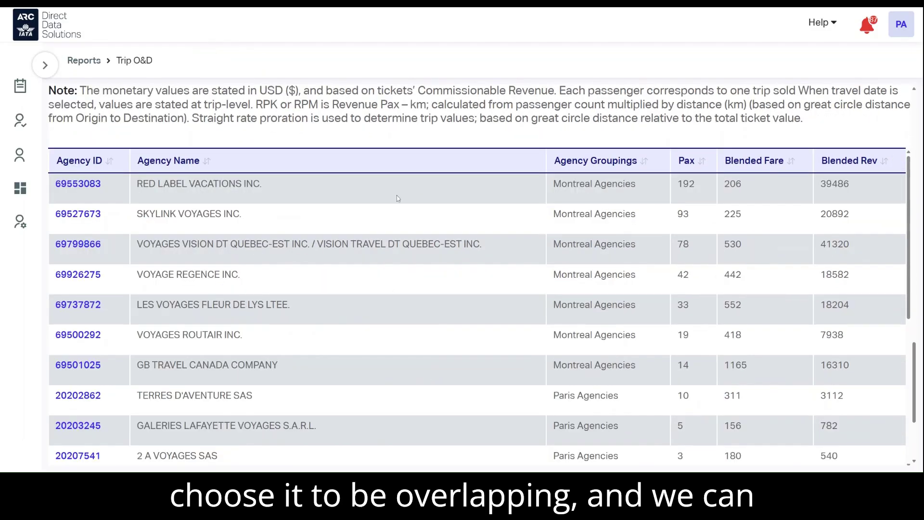
Examine the Agency Groupings column of the results for the Montreal Agencies and Paris Agencies rows
{"action": "left_click_drag", "start_coordinate": [544, 186], "coordinate": [636, 187]}
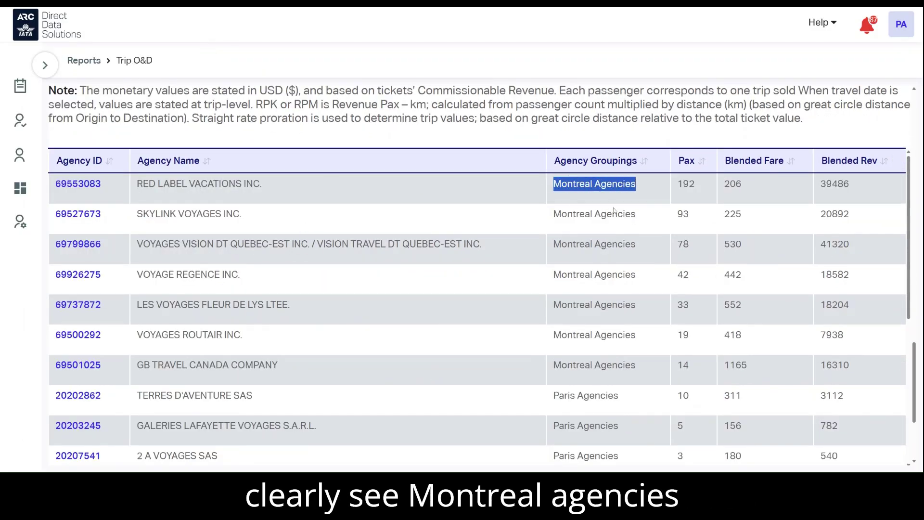
{"action": "scroll", "coordinate": [586, 226], "scroll_direction": "down", "scroll_amount": 5}
{"action": "scroll", "coordinate": [586, 227], "scroll_direction": "down", "scroll_amount": 1}
{"action": "left_click_drag", "start_coordinate": [553, 206], "coordinate": [621, 207]}
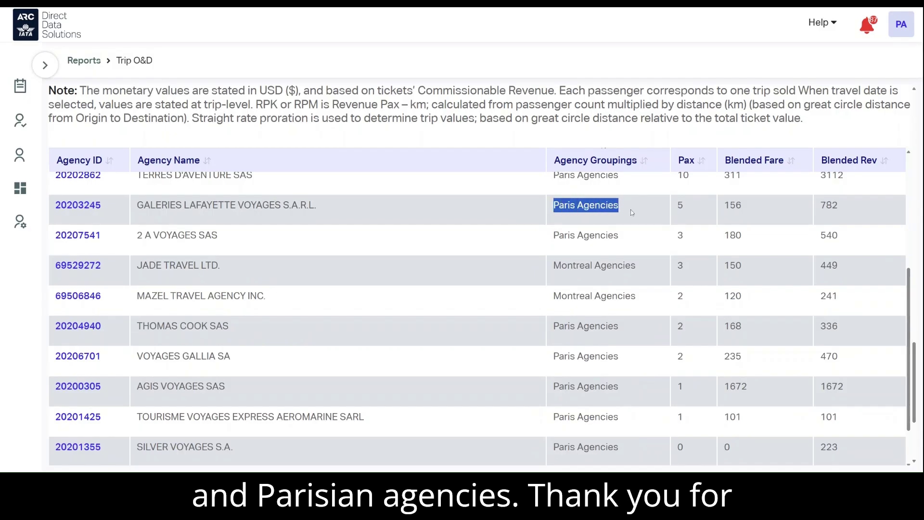
{"action": "scroll", "coordinate": [621, 248], "scroll_direction": "up", "scroll_amount": 3}
{"action": "scroll", "coordinate": [621, 248], "scroll_direction": "up", "scroll_amount": 3}
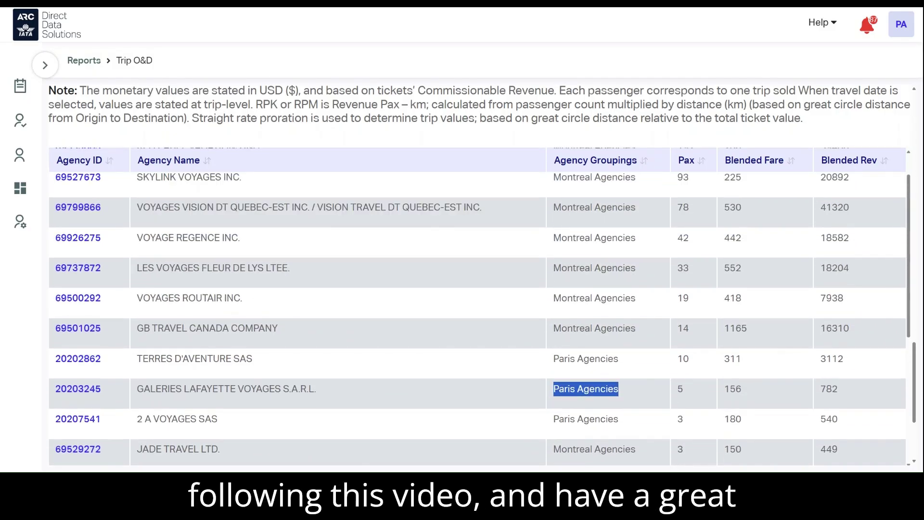
{"action": "left_click_drag", "start_coordinate": [559, 358], "coordinate": [621, 358]}
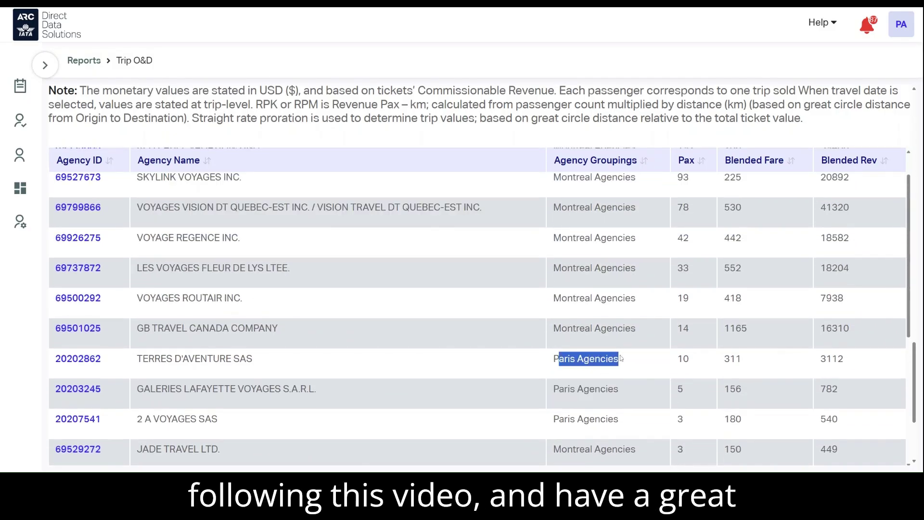
{"action": "left_click", "coordinate": [592, 339]}
{"action": "scroll", "coordinate": [592, 339], "scroll_direction": "up", "scroll_amount": 1}
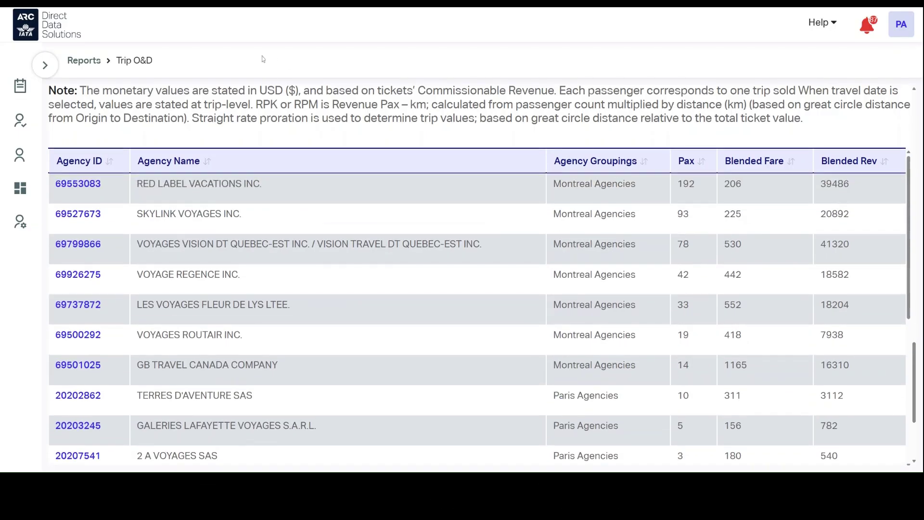